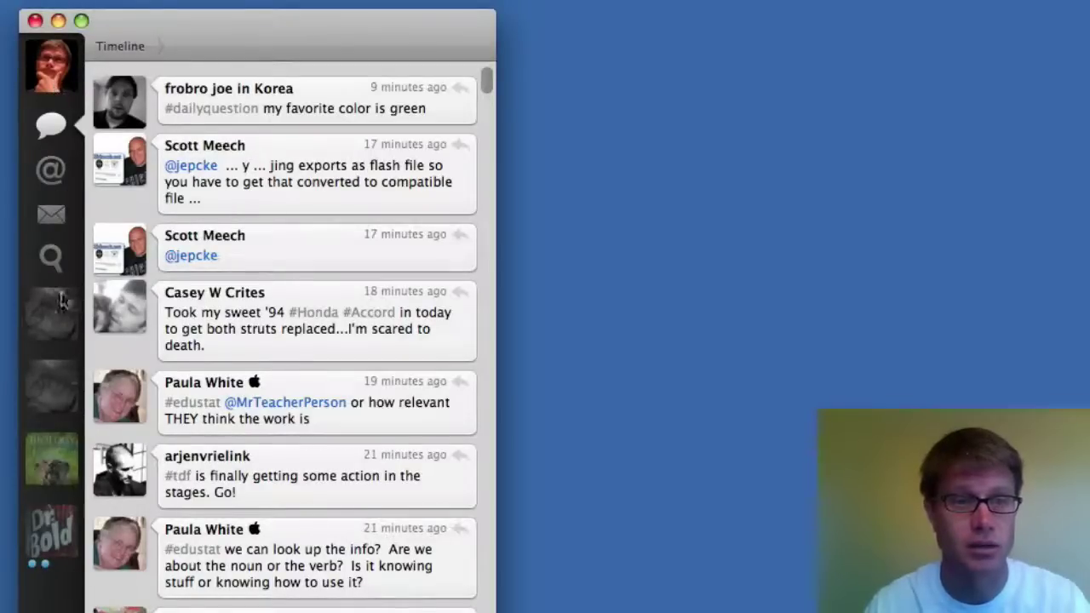
# Step: View the apbiology account's timeline, return to the main account, and view its mentions and direct messages
pyautogui.click(55, 465)
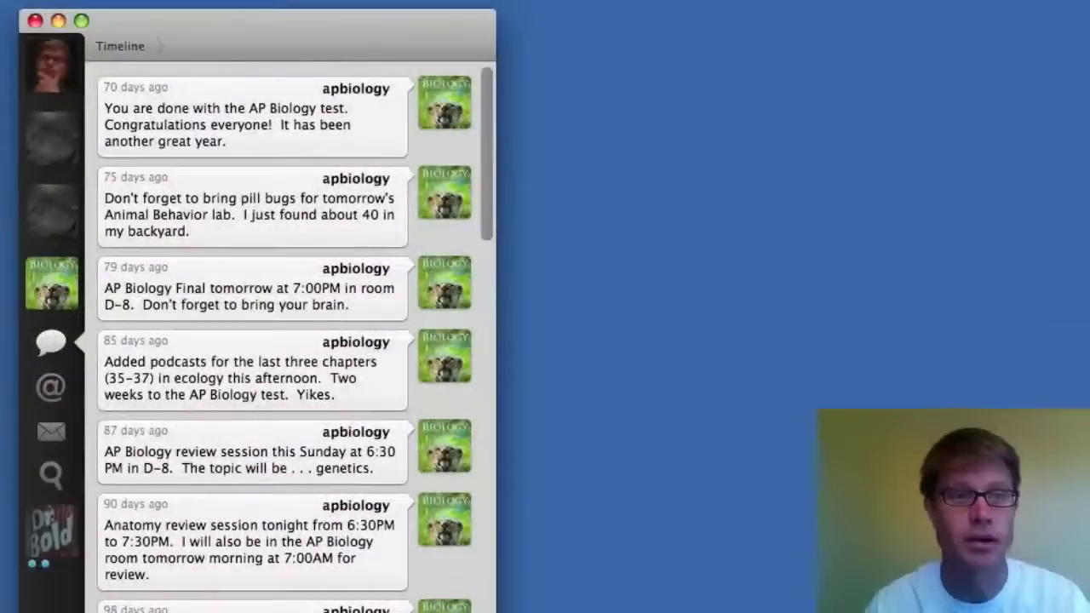
pyautogui.click(38, 61)
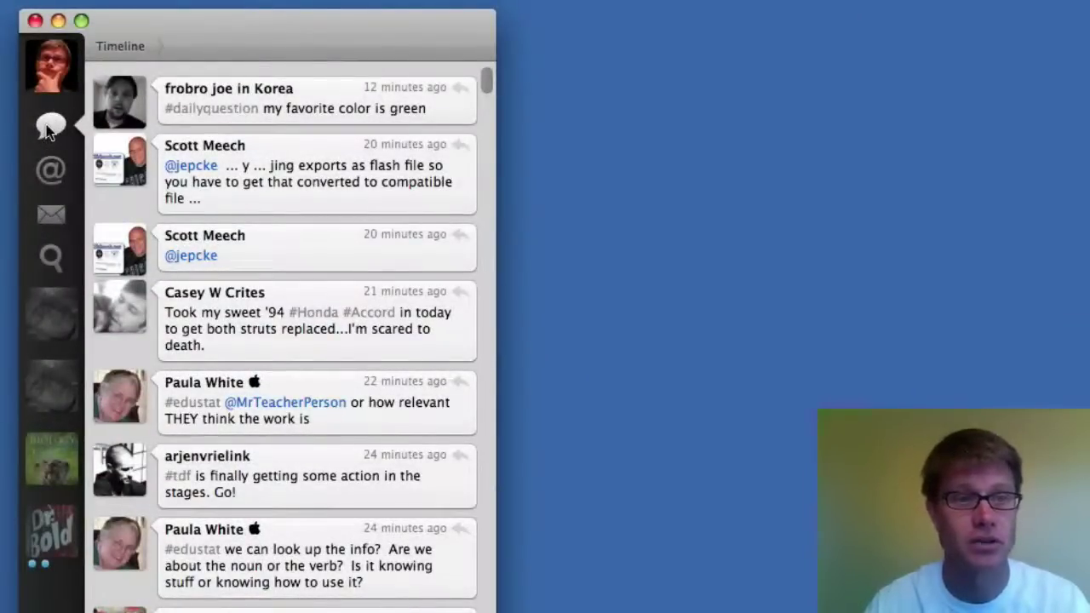
pyautogui.click(58, 175)
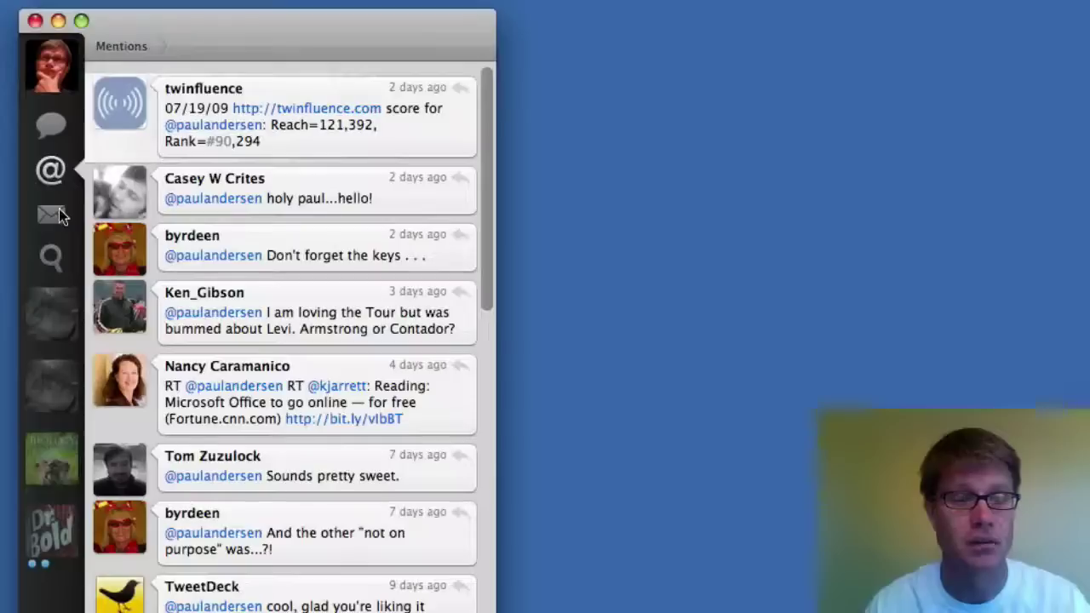
pyautogui.click(53, 214)
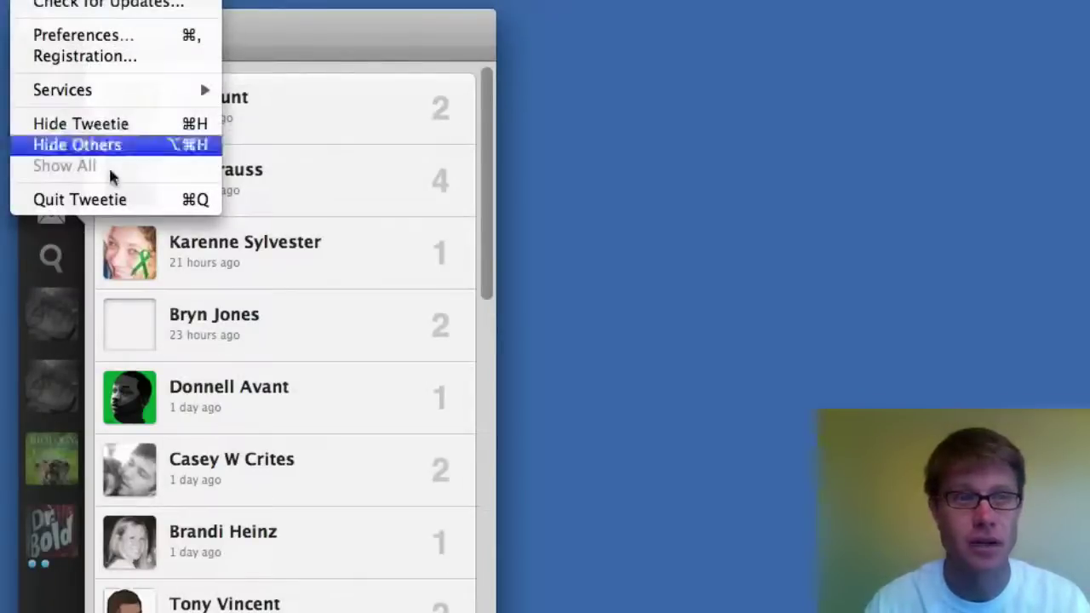
# Step: Quit Tweetie and switch to TweetDeck
pyautogui.click(109, 199)
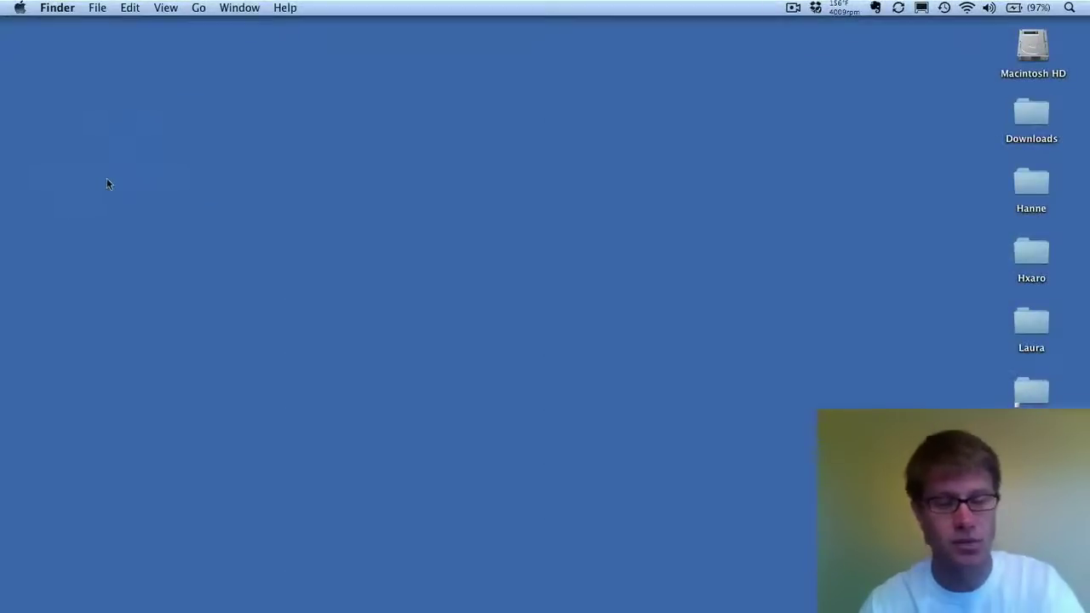
pyautogui.press('super+Tab')
pyautogui.press('super+Tab')
pyautogui.press('super+Tab')
pyautogui.press('super+Tab')
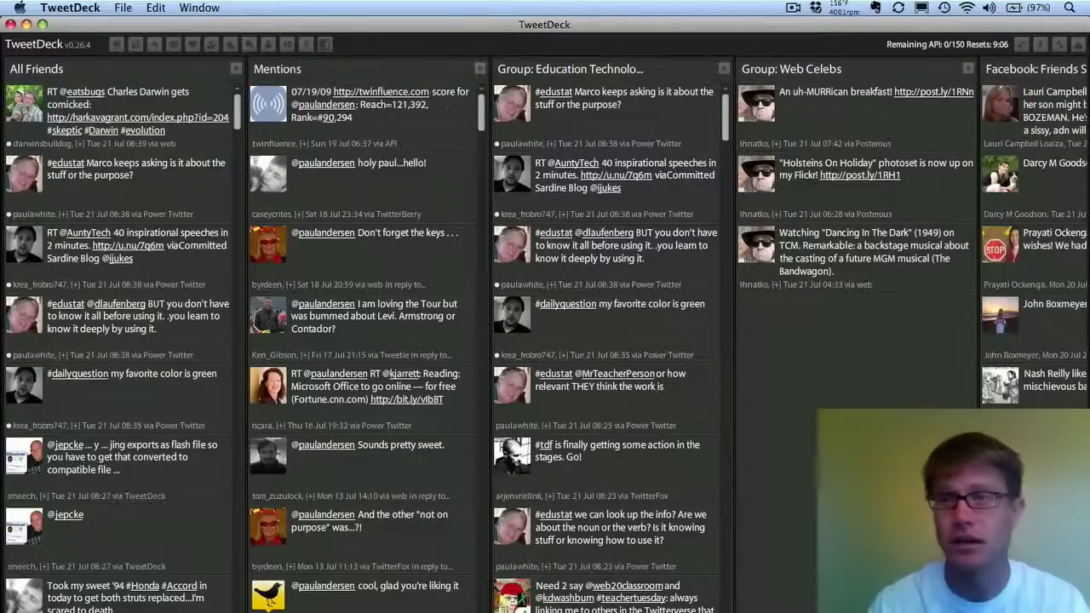
# Step: Collapse TweetDeck to the single All Friends column and restore the multi-column view
pyautogui.click(1039, 46)
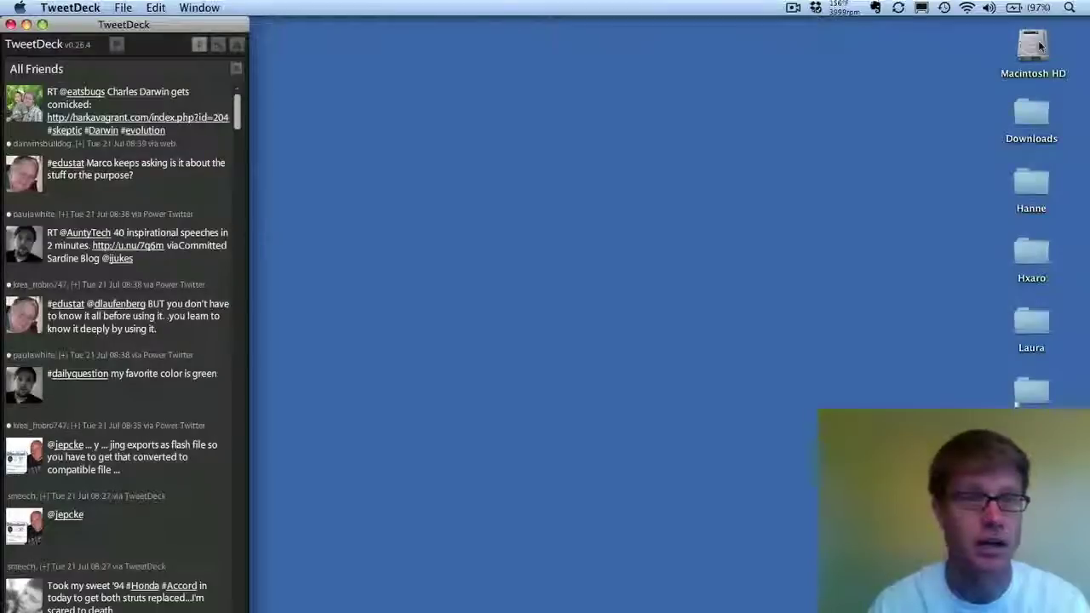
pyautogui.click(198, 44)
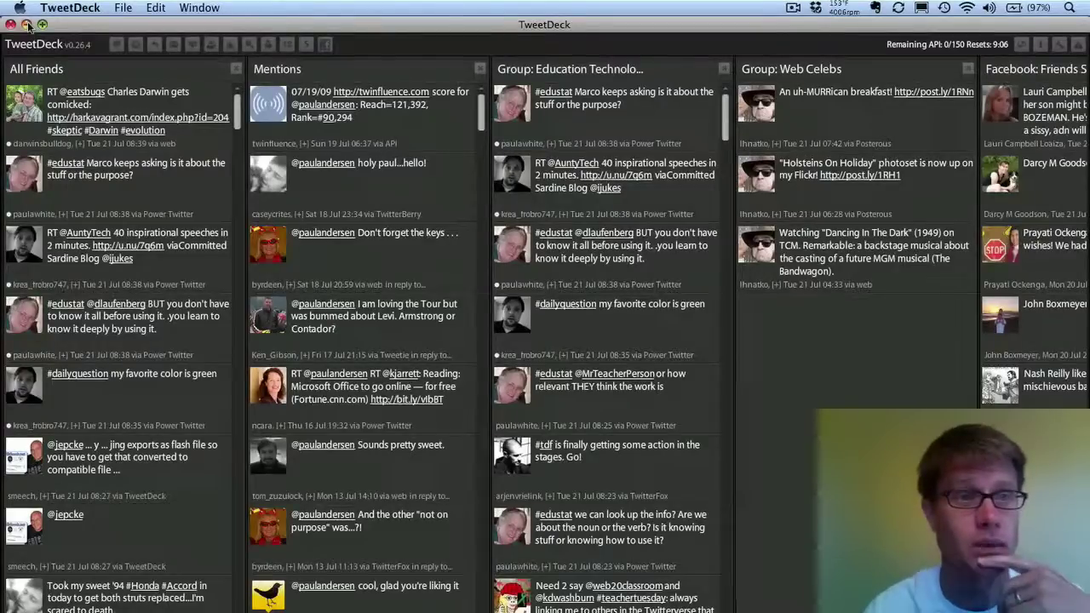
# Step: Quit TweetDeck and launch Seesmic Desktop
pyautogui.click(51, 6)
pyautogui.click(59, 103)
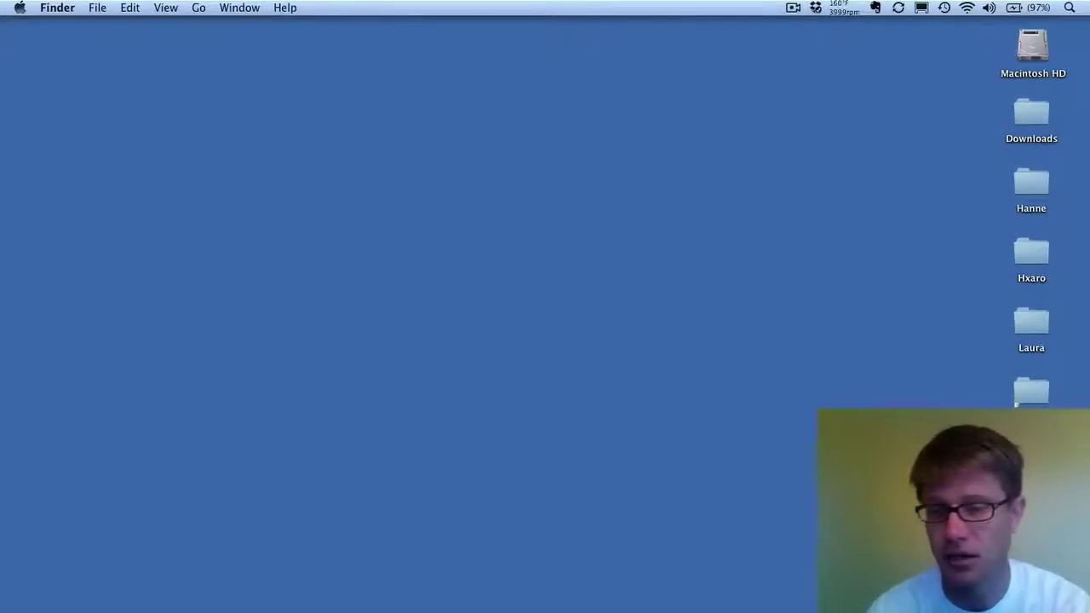
pyautogui.click(962, 605)
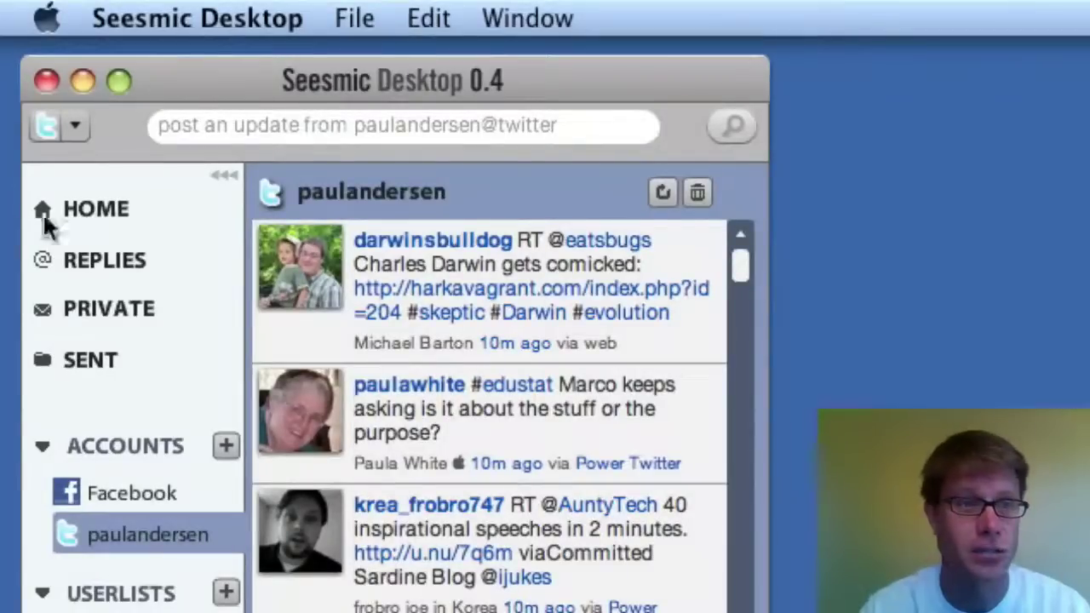
# Step: View the combined Home feed, the replies, and the separate Twitter and Facebook account feeds
pyautogui.click(88, 225)
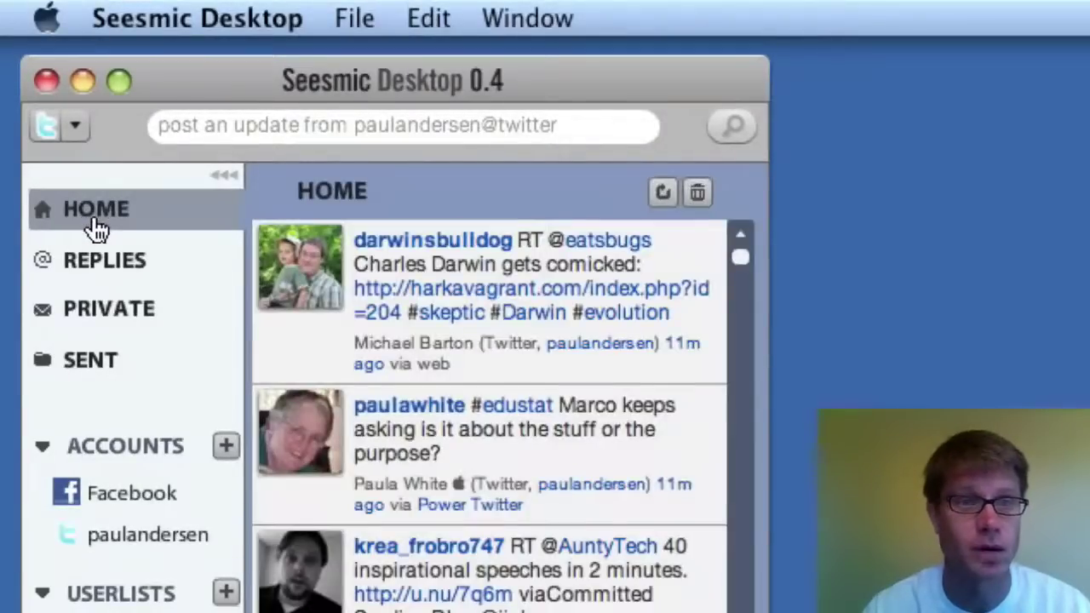
pyautogui.click(99, 277)
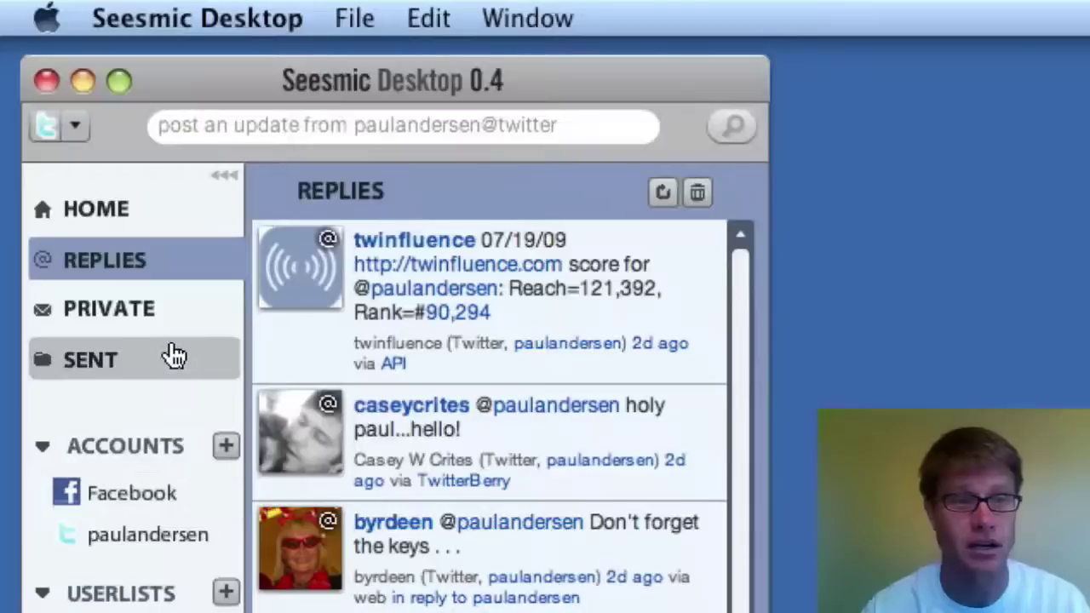
pyautogui.click(139, 538)
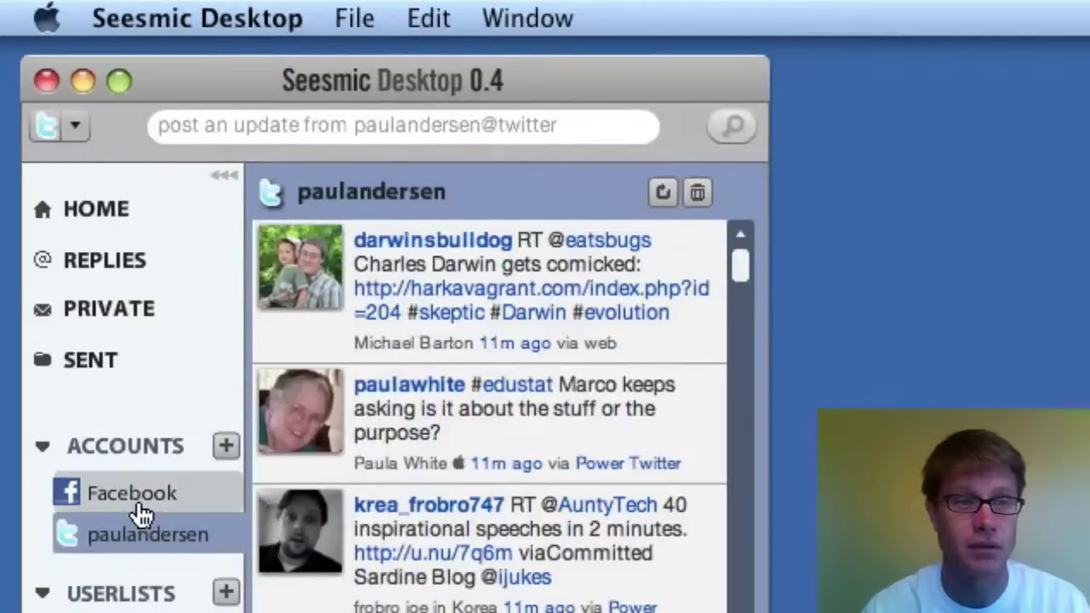
pyautogui.click(140, 510)
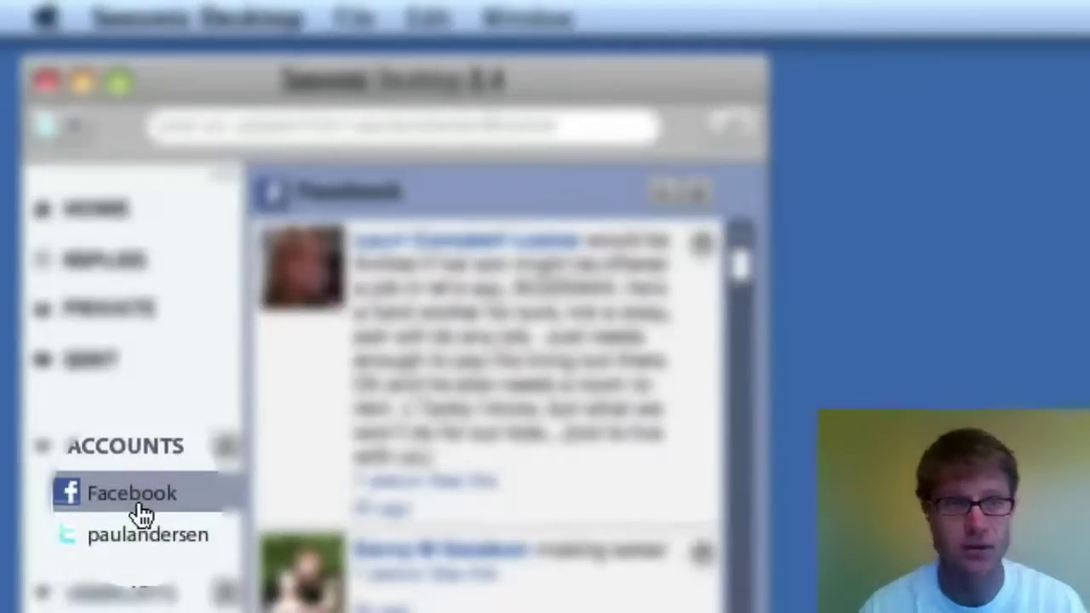
# Step: Switch Seesmic Desktop to the one fixed and many detached columns mode and nudge its window toward the screen corner
pyautogui.moveTo(347, 542)
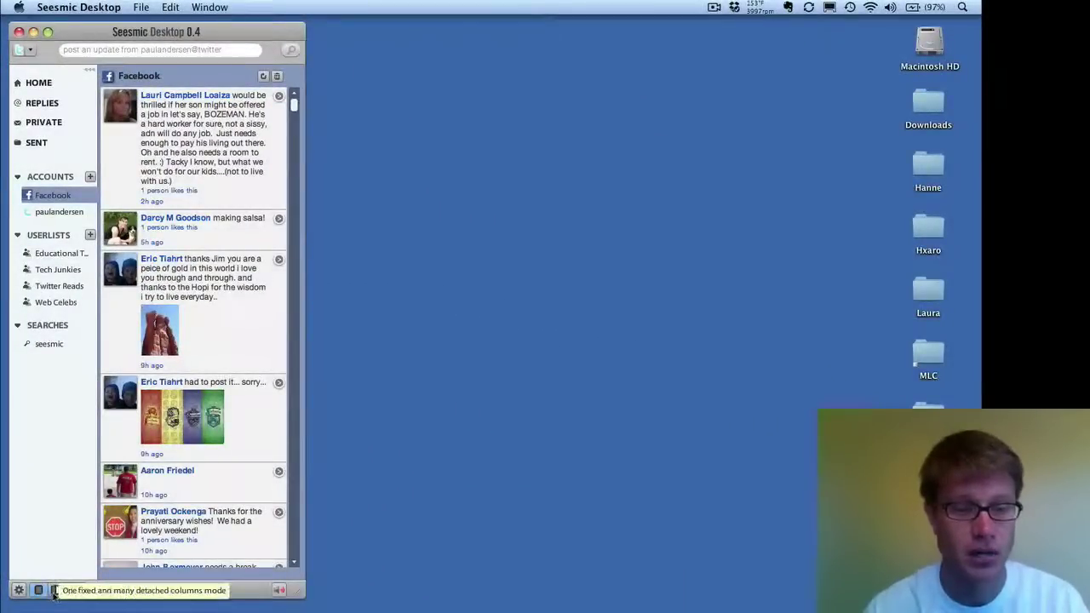
pyautogui.click(53, 593)
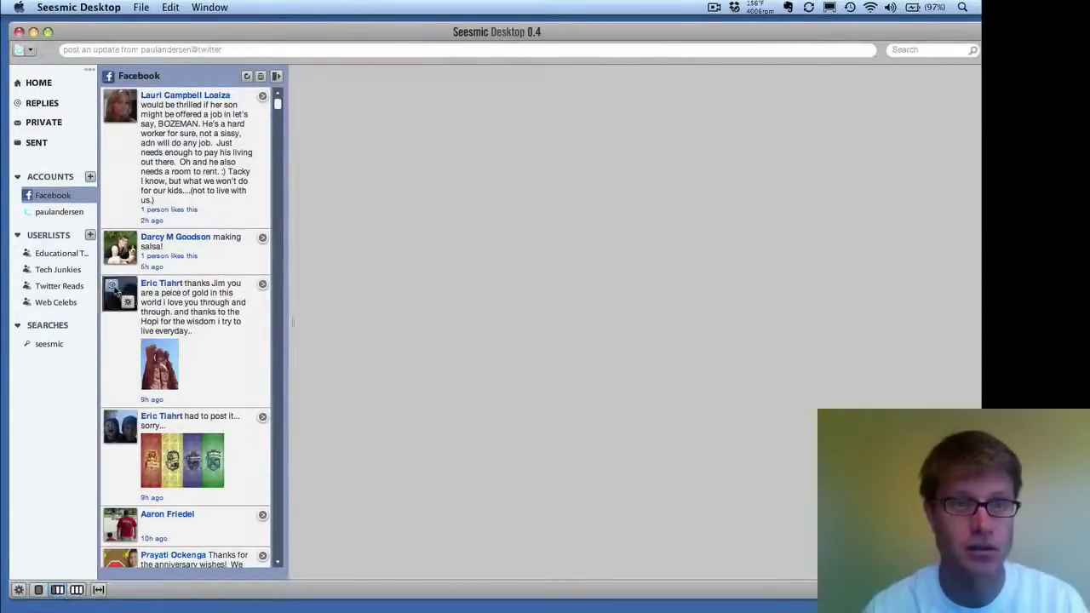
pyautogui.moveTo(211, 562)
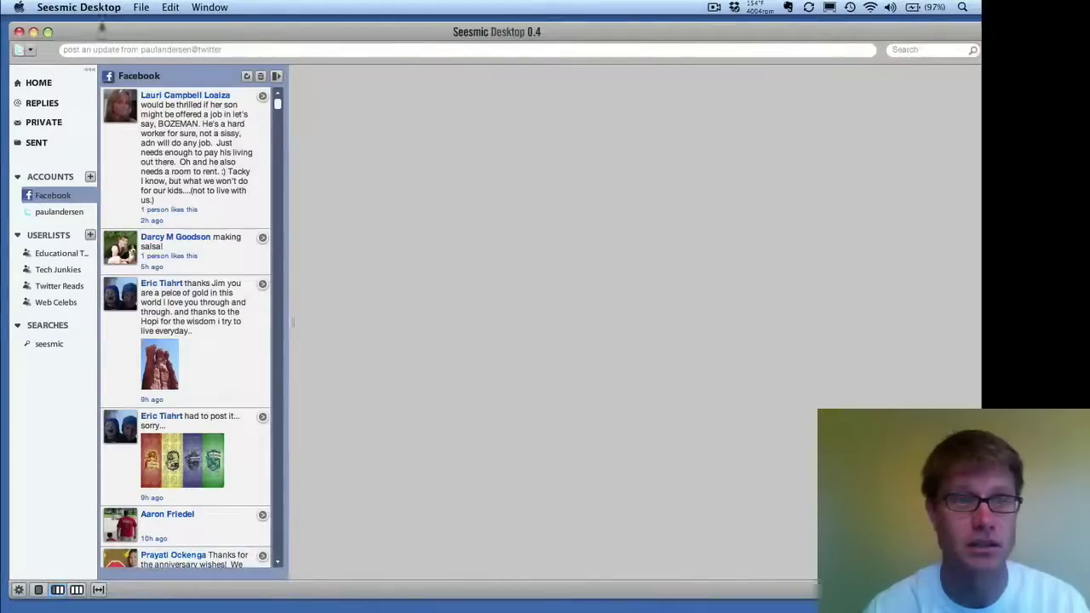
pyautogui.moveTo(102, 31); pyautogui.dragTo(97, 25)
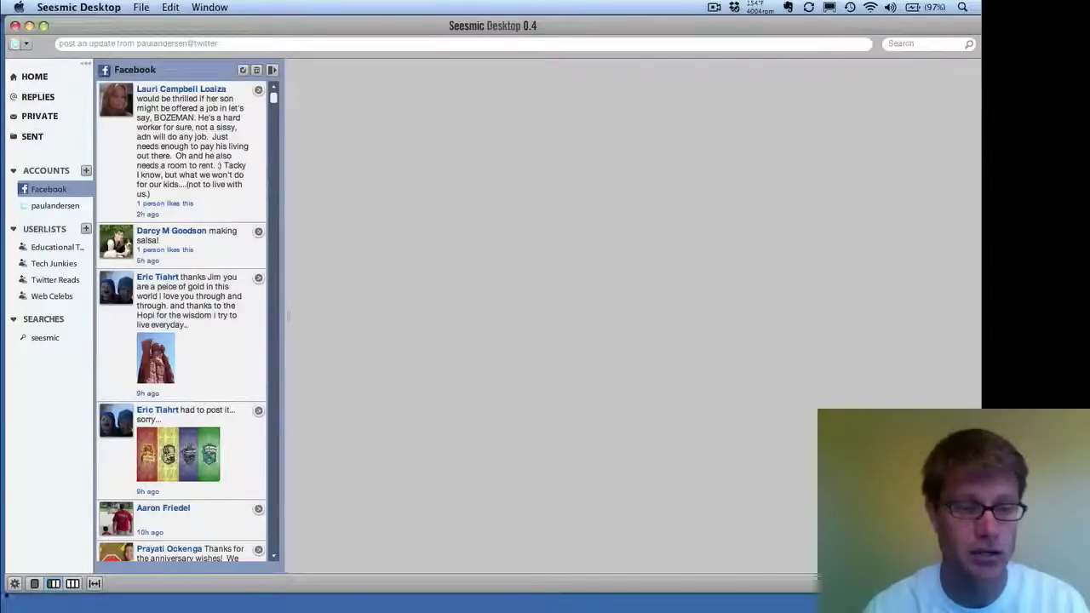
# Step: Examine the account settings for adding Twitter and Facebook accounts, and close them without saving
pyautogui.click(13, 586)
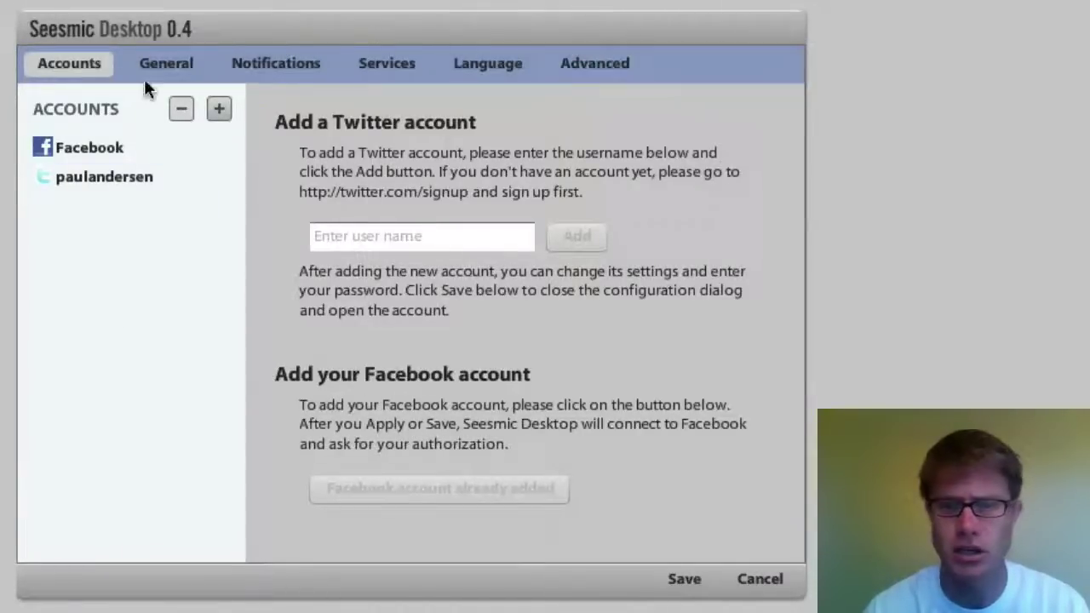
pyautogui.click(744, 581)
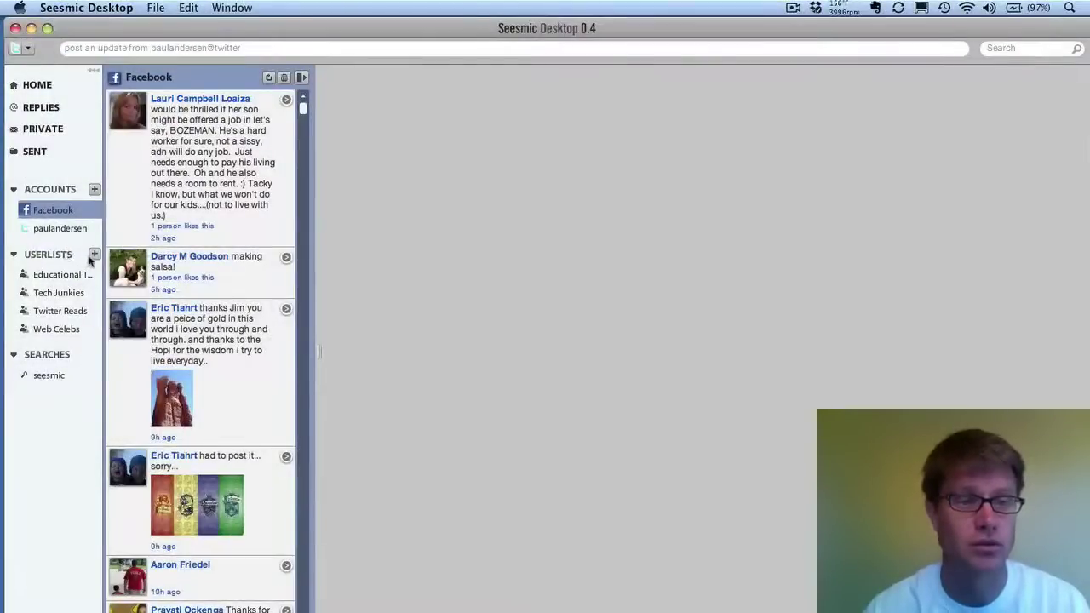
# Step: Show the Twitter account's feed and add a new userlist named Bozeman
pyautogui.click(53, 229)
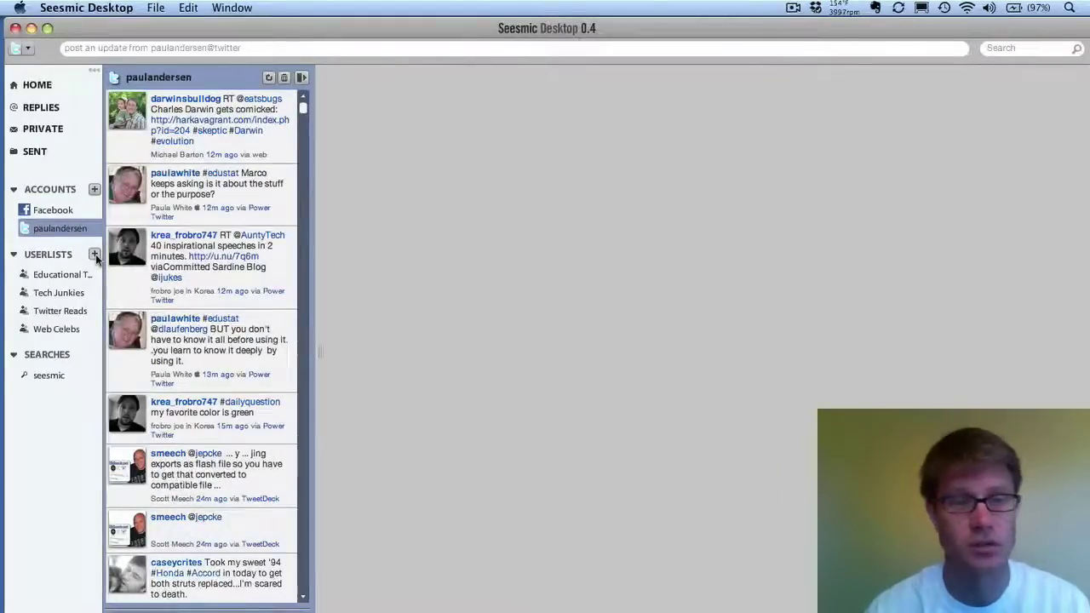
pyautogui.click(95, 255)
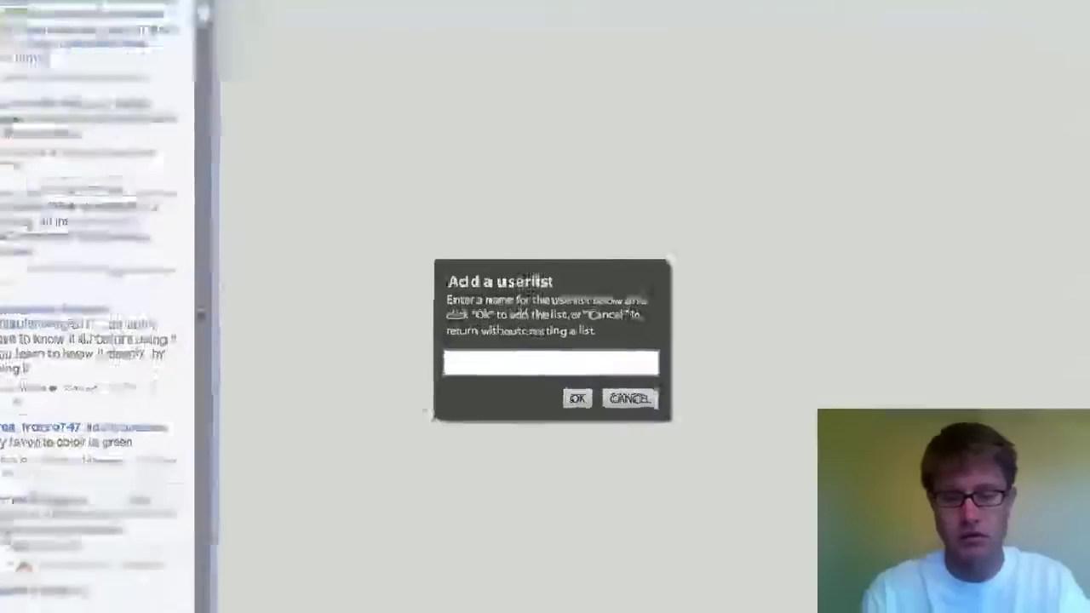
pyautogui.write('Bozeman')
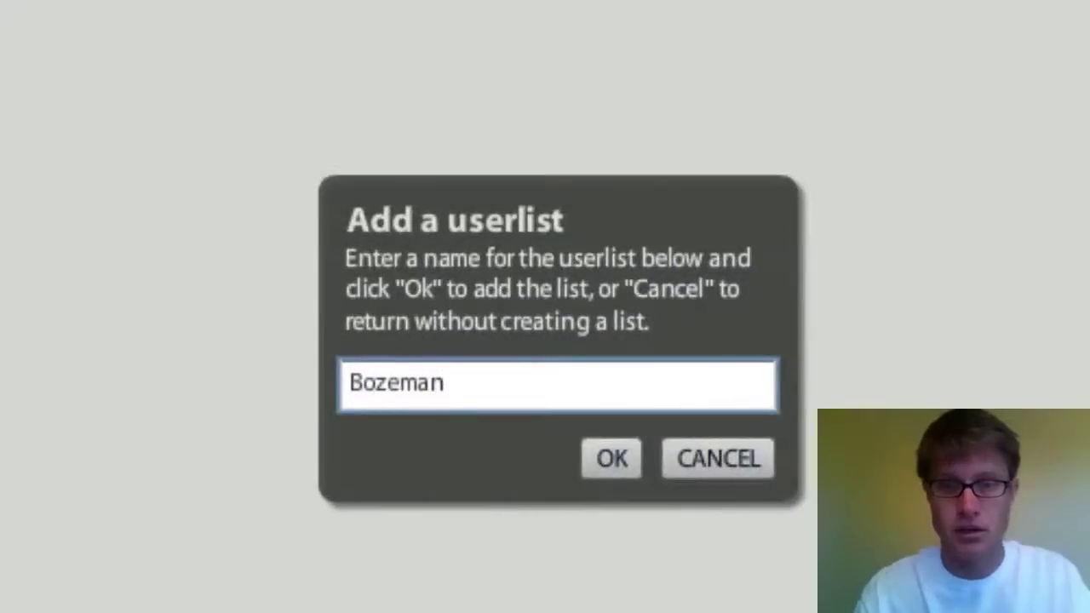
pyautogui.click(606, 464)
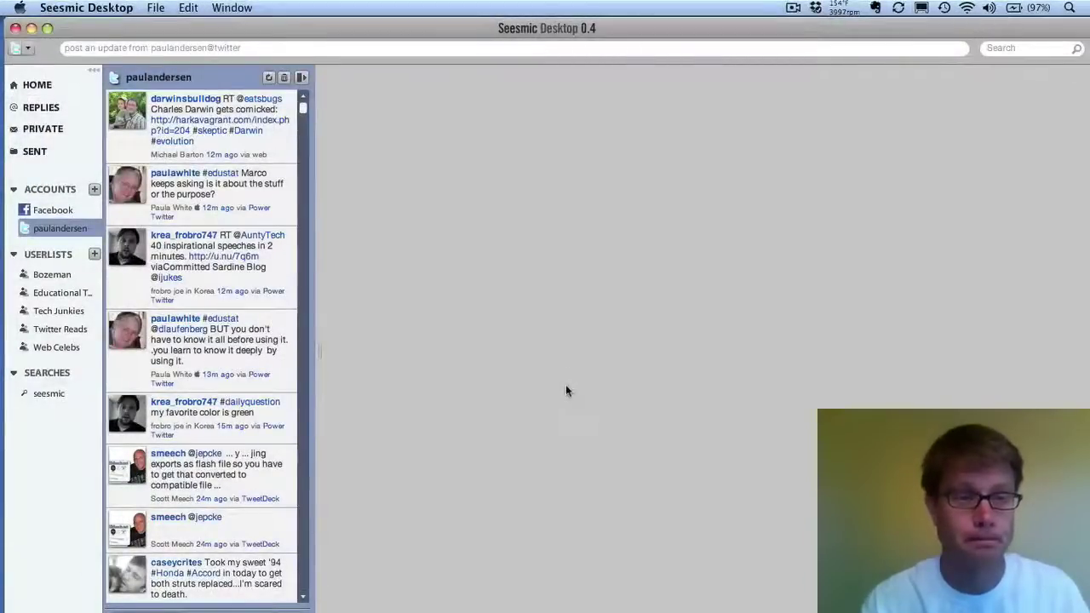
# Step: Detach the Bozeman userlist into its own column and open its name and members for editing
pyautogui.click(52, 281)
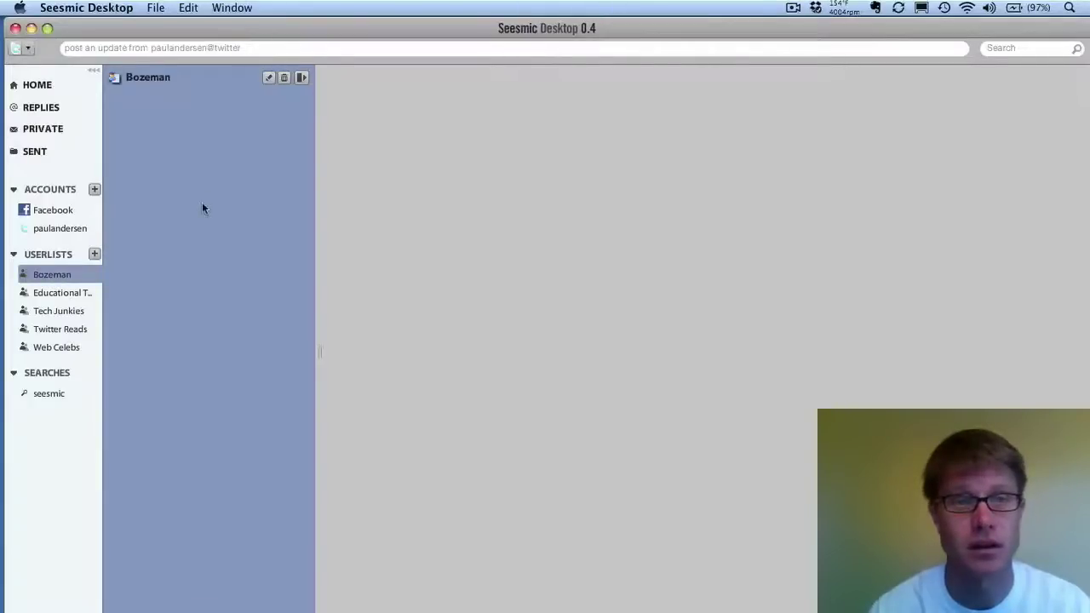
pyautogui.click(303, 77)
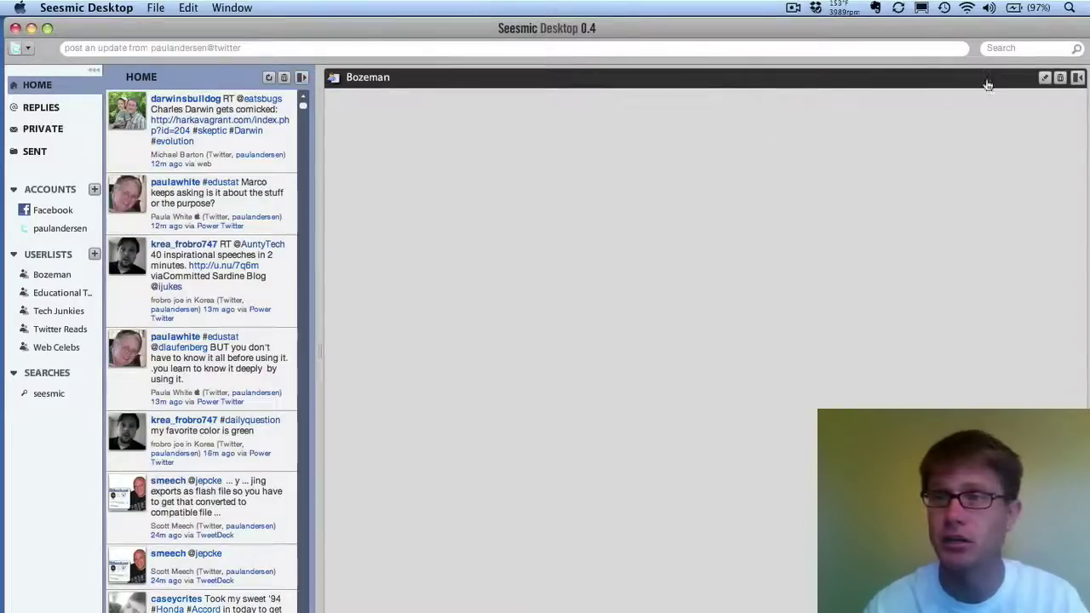
pyautogui.click(1042, 80)
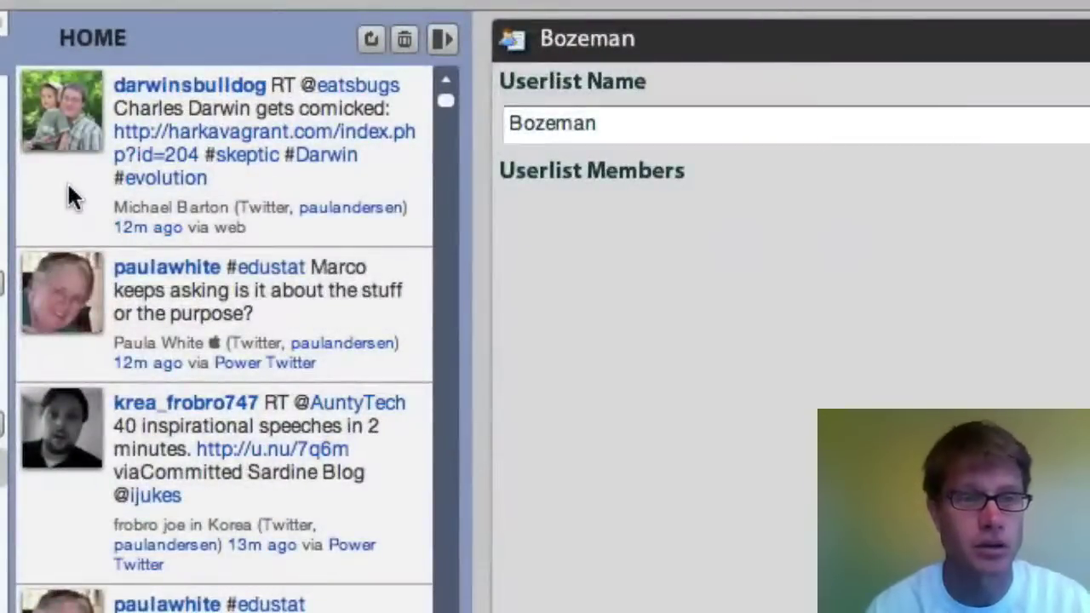
# Step: Retweet the newest Home post about Charles Darwin getting comicked
pyautogui.moveTo(89, 141)
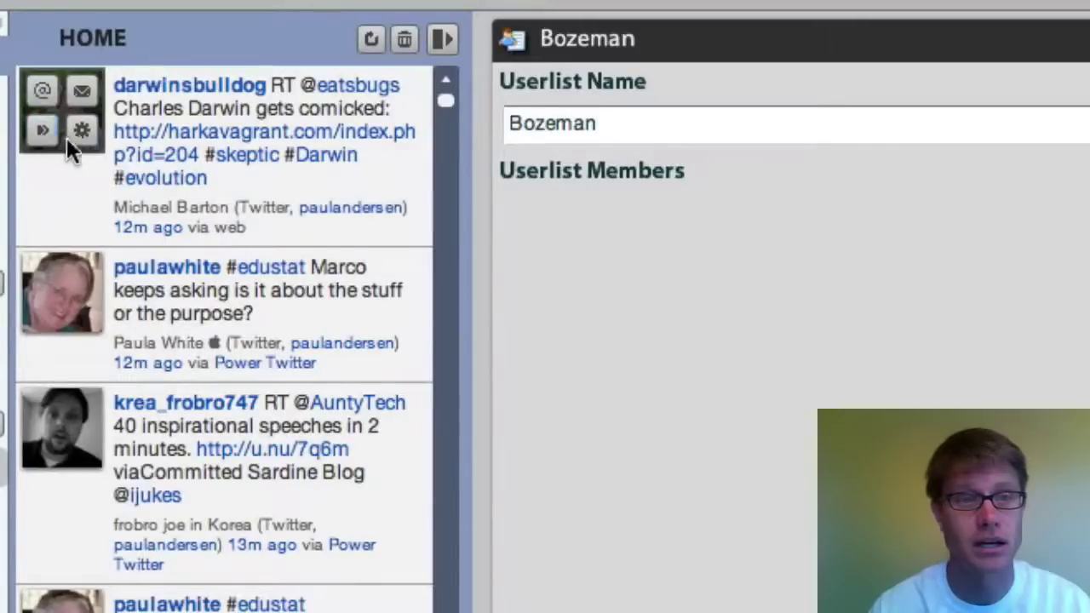
pyautogui.click(41, 128)
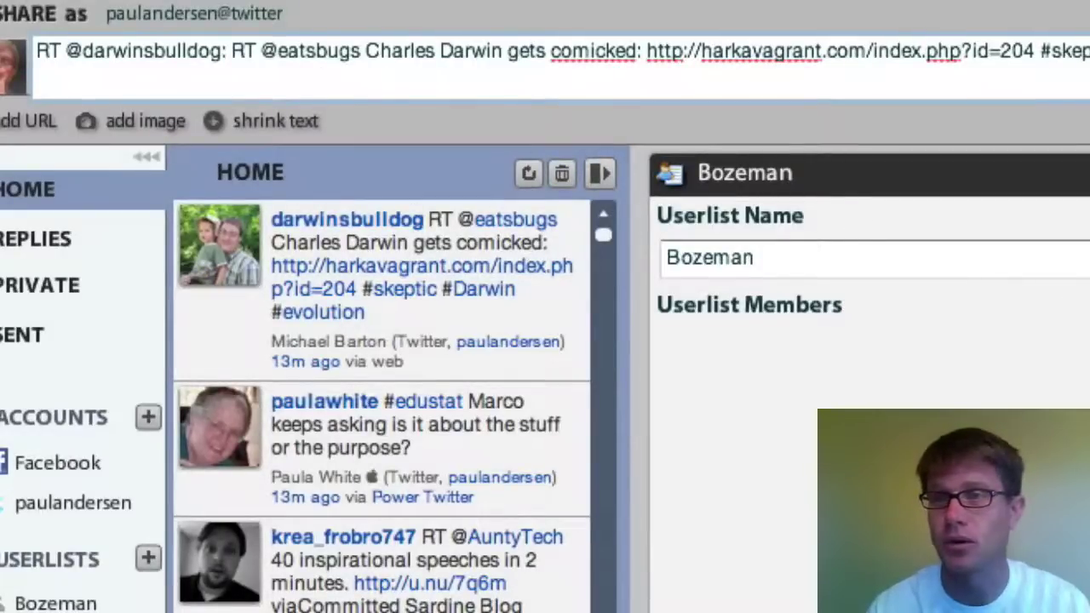
pyautogui.press('Return')
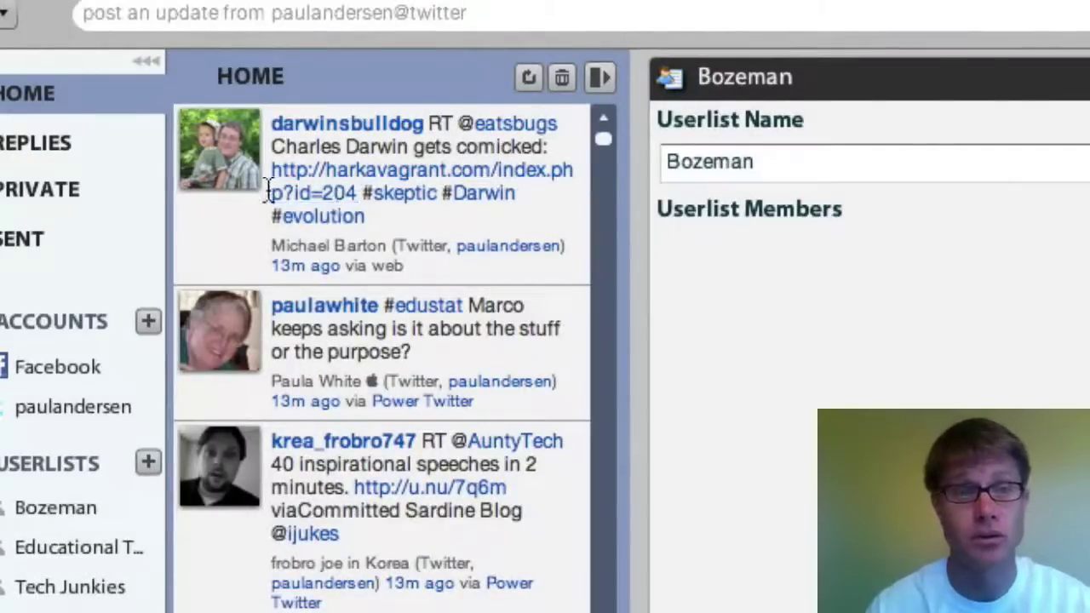
# Step: Add the author of the newest Home post to the Bozeman userlist
pyautogui.moveTo(261, 182)
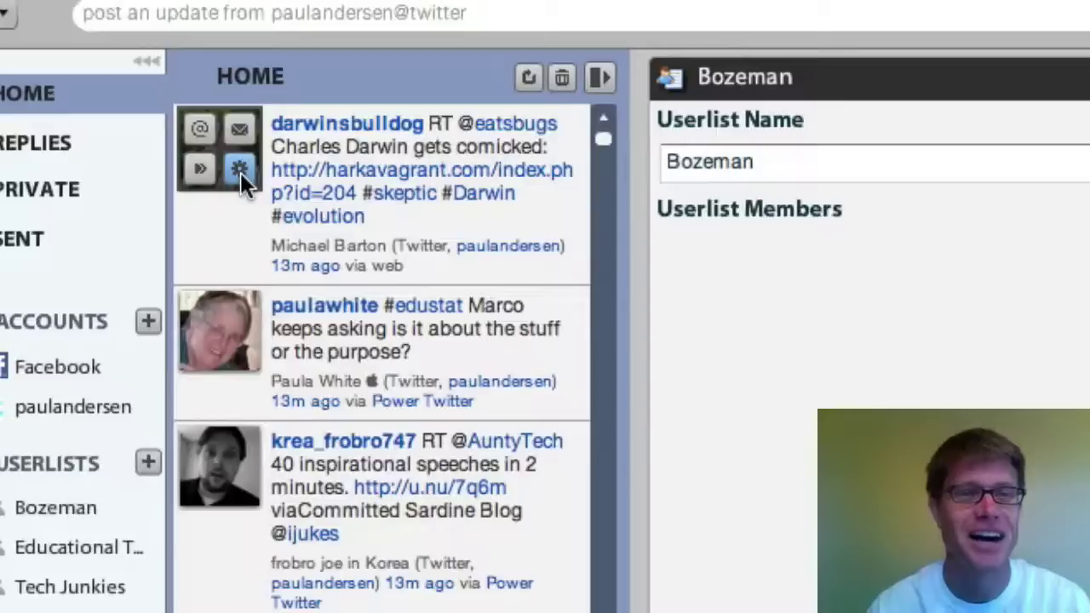
pyautogui.click(240, 172)
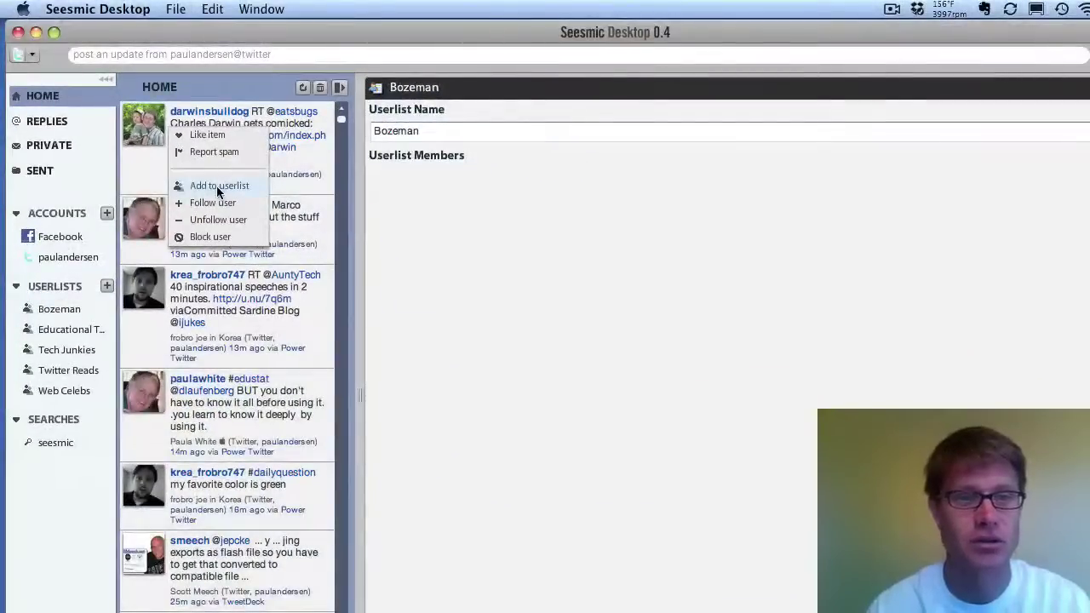
pyautogui.click(216, 185)
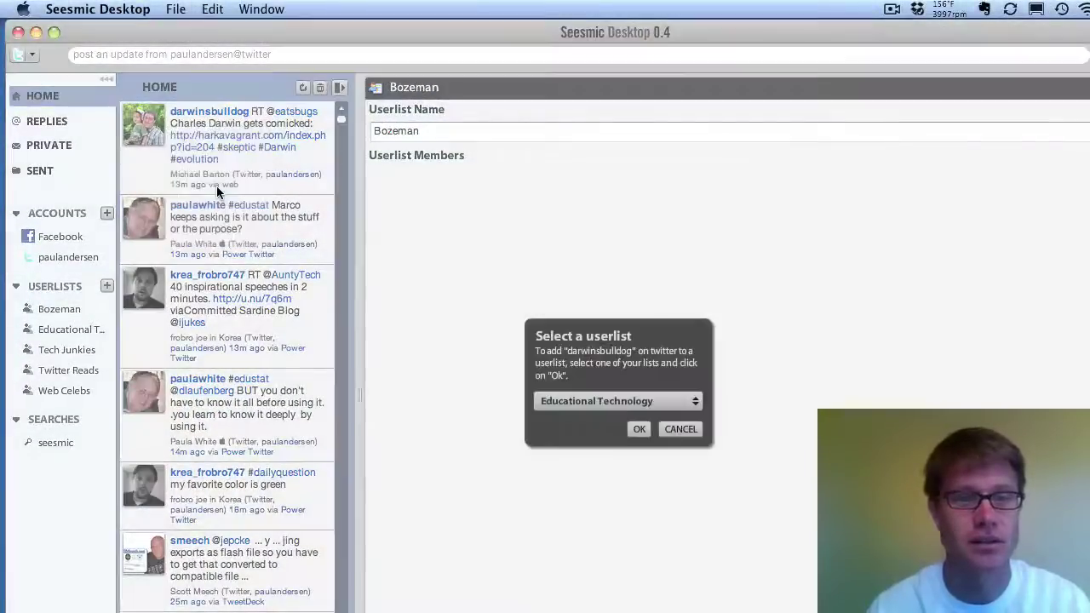
pyautogui.click(686, 403)
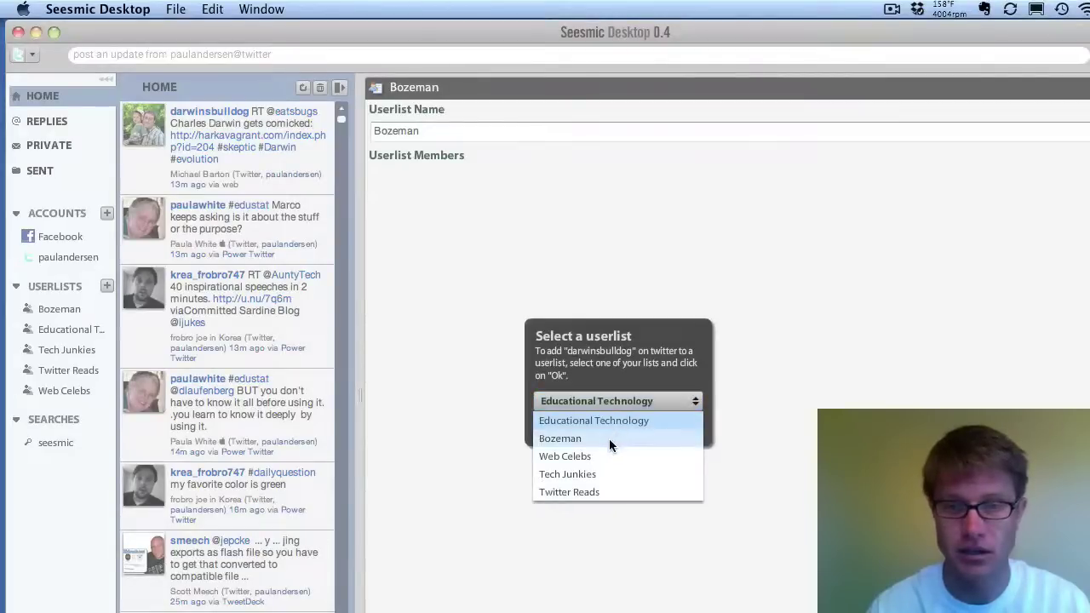
pyautogui.click(605, 438)
pyautogui.click(642, 428)
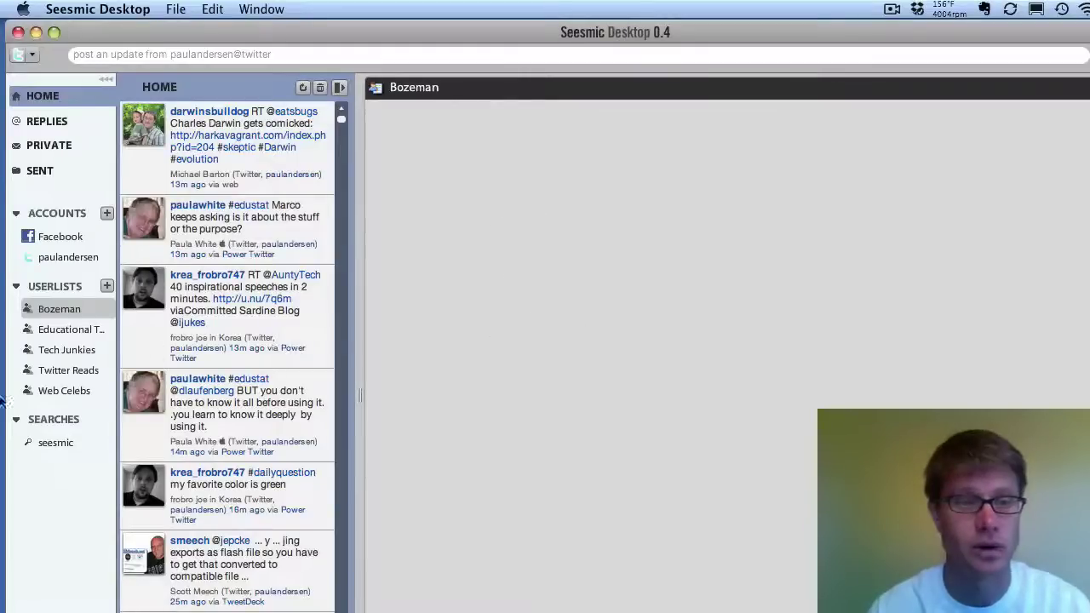
# Step: Detach the Educational Technology, Tech Junkies and Web Celebs userlists into their own columns beside Bozeman
pyautogui.click(66, 331)
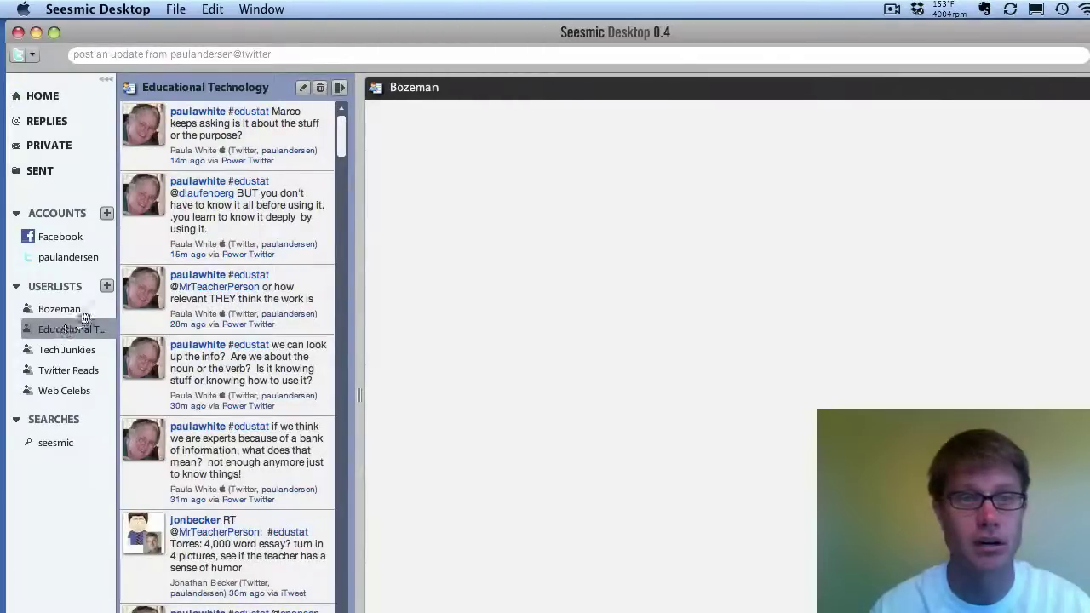
pyautogui.click(339, 90)
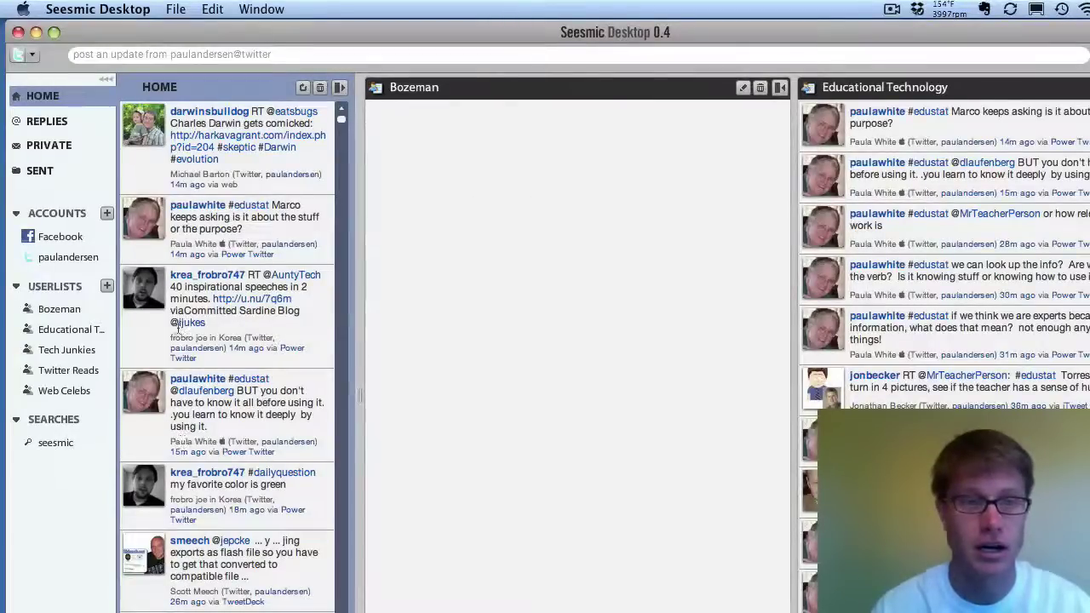
pyautogui.click(60, 349)
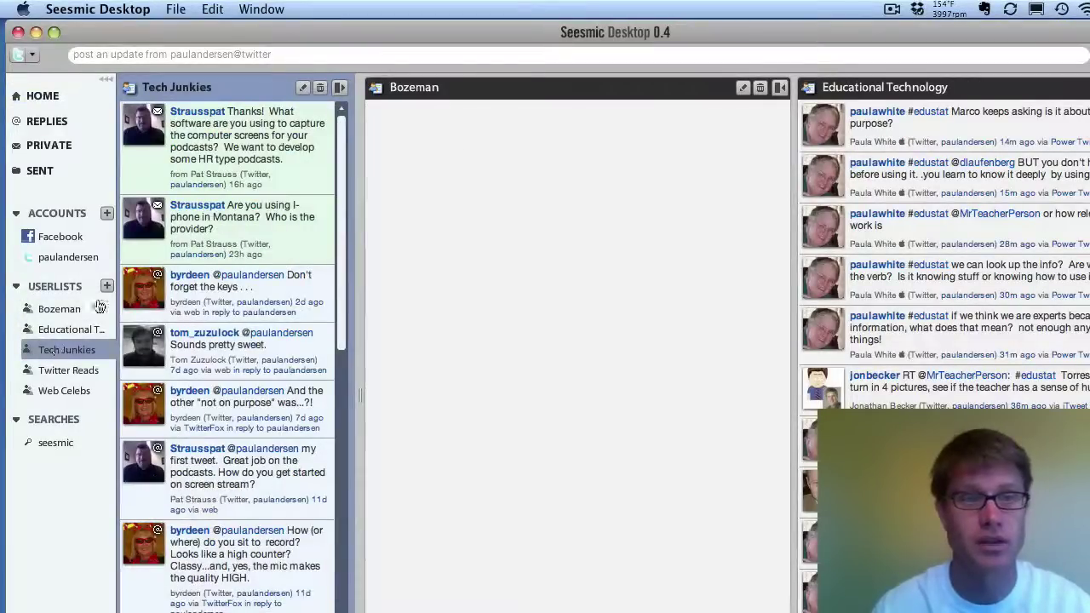
pyautogui.click(339, 87)
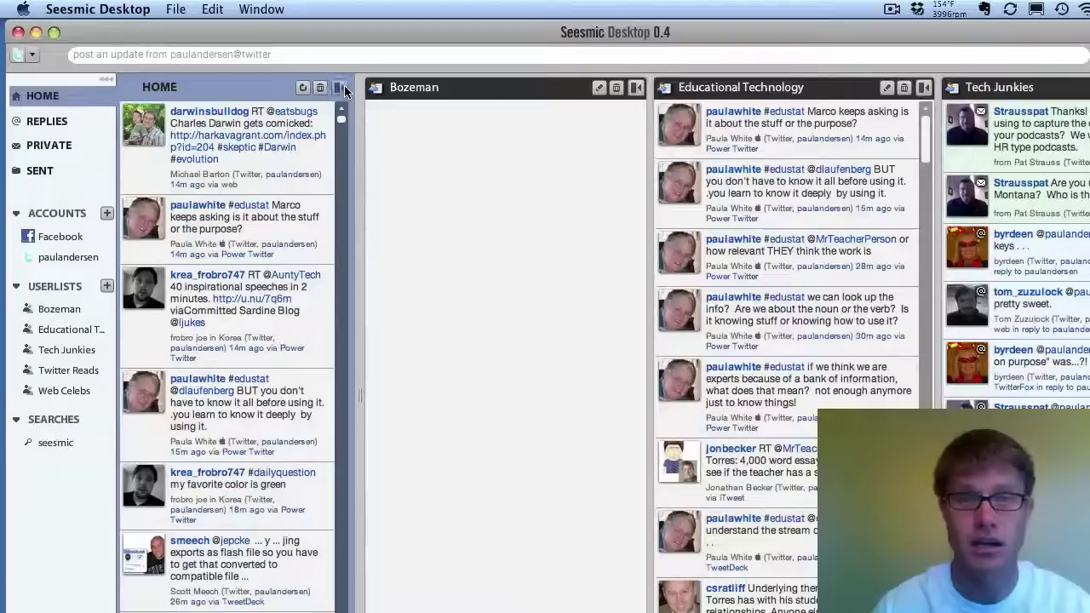
pyautogui.click(75, 392)
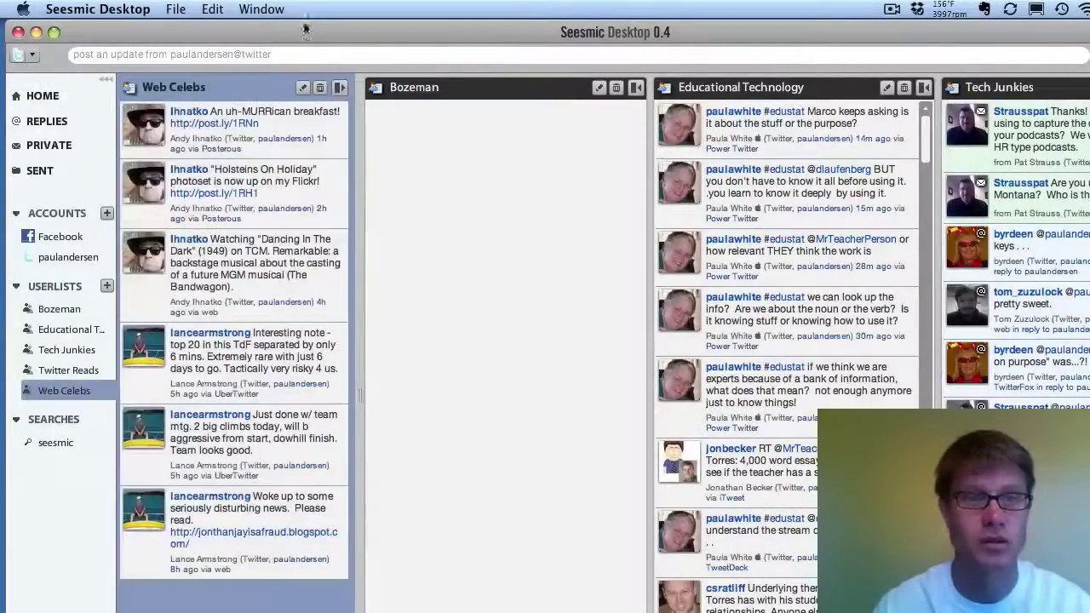
pyautogui.click(340, 87)
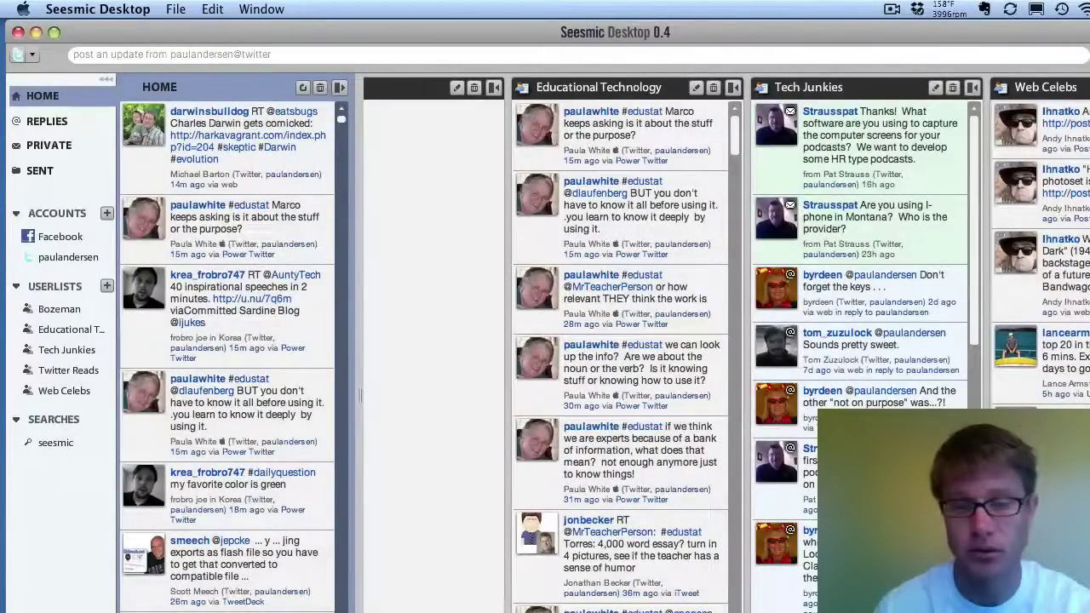
pyautogui.hscroll(-3, 724, 341)
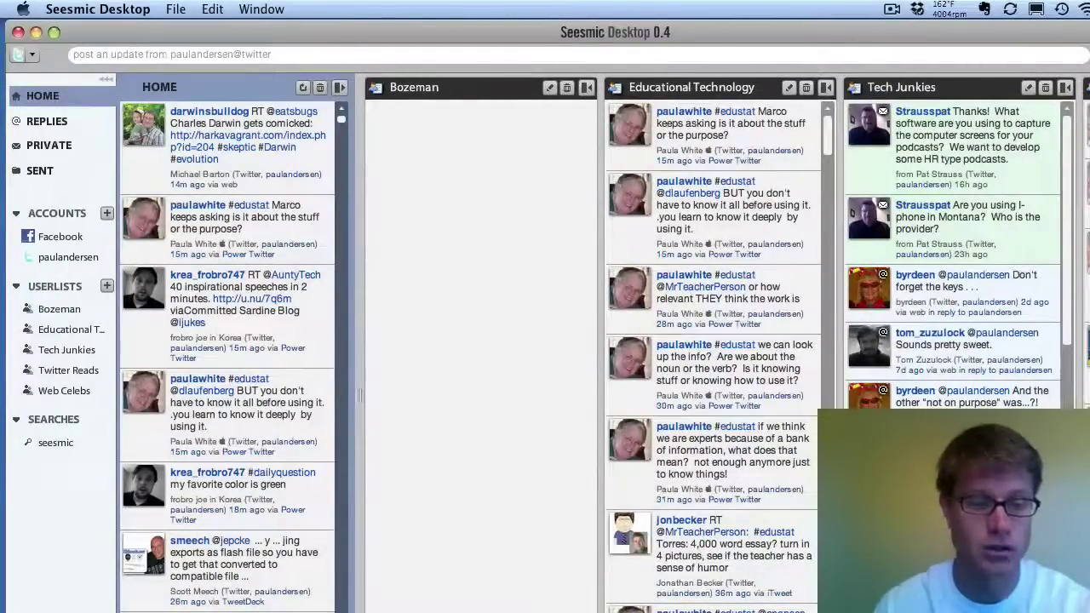
# Step: Collapse the window to a single column, view the Bozeman, Educational Technology and Tech Junkies userlists, and restore the multi-column layout
pyautogui.click(339, 86)
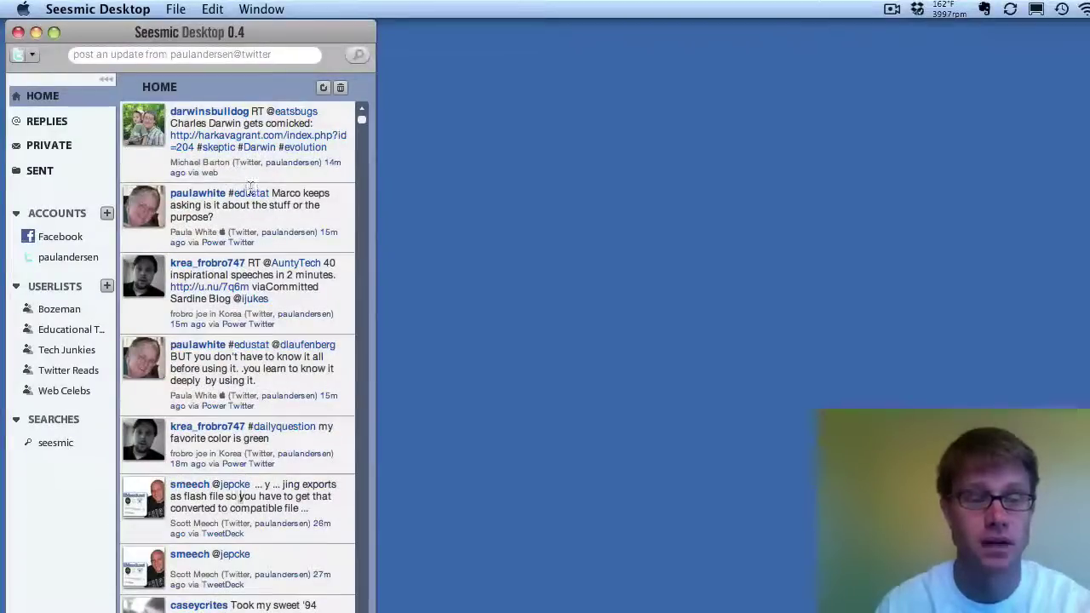
pyautogui.click(51, 312)
pyautogui.click(48, 328)
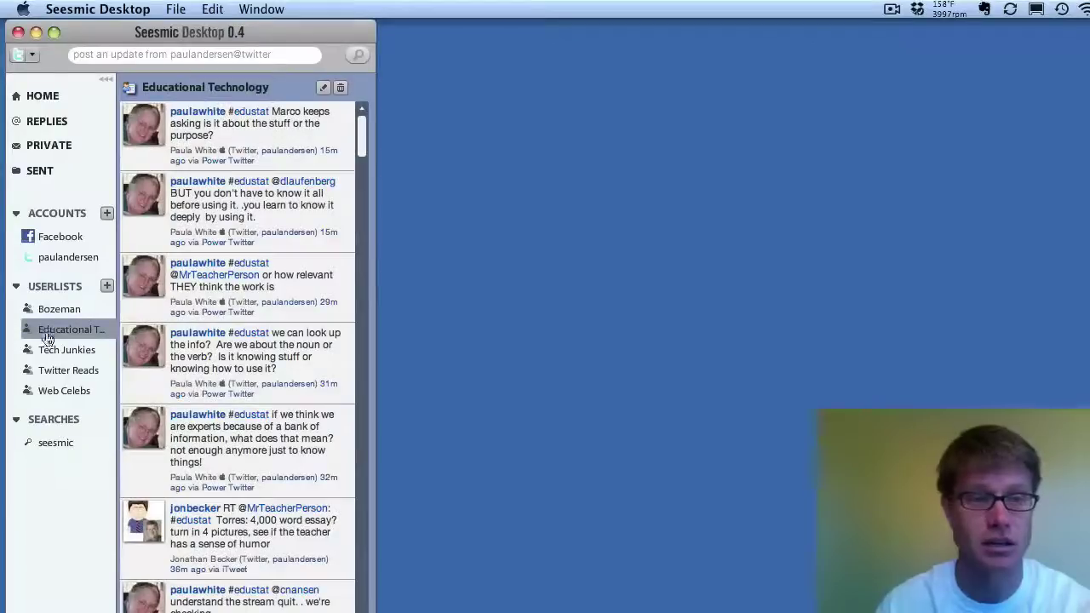
pyautogui.click(49, 351)
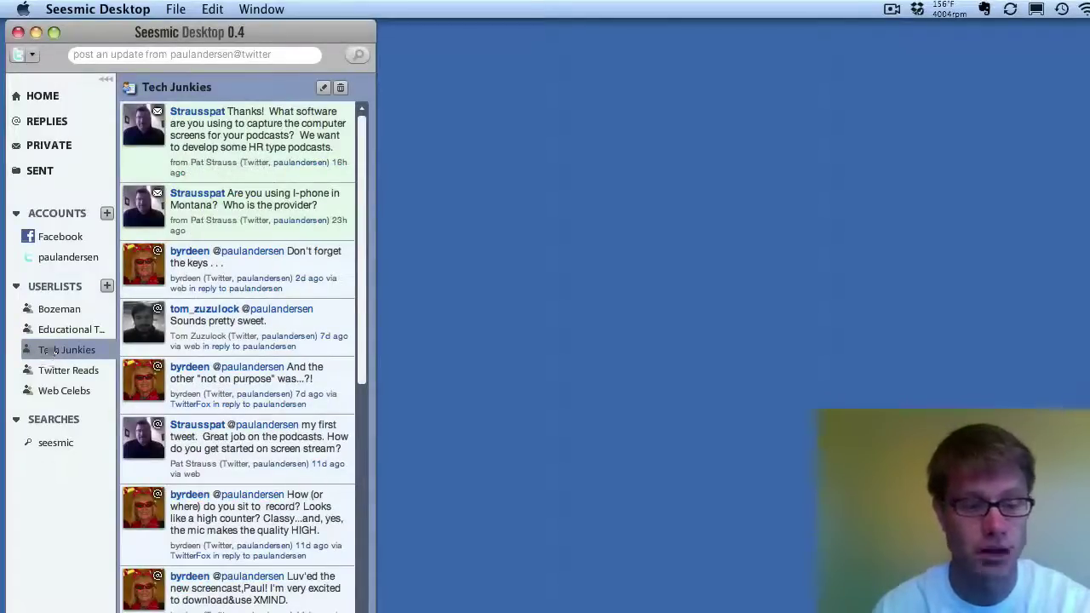
pyautogui.click(372, 341)
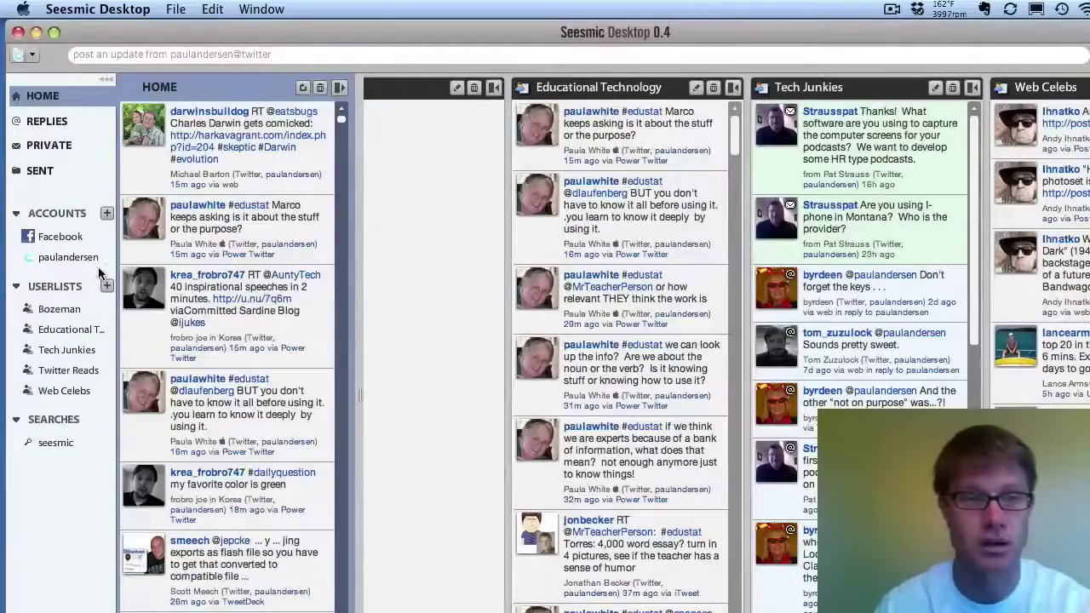
# Step: Detach the Facebook account's feed into its own column and look across all detached columns
pyautogui.click(61, 243)
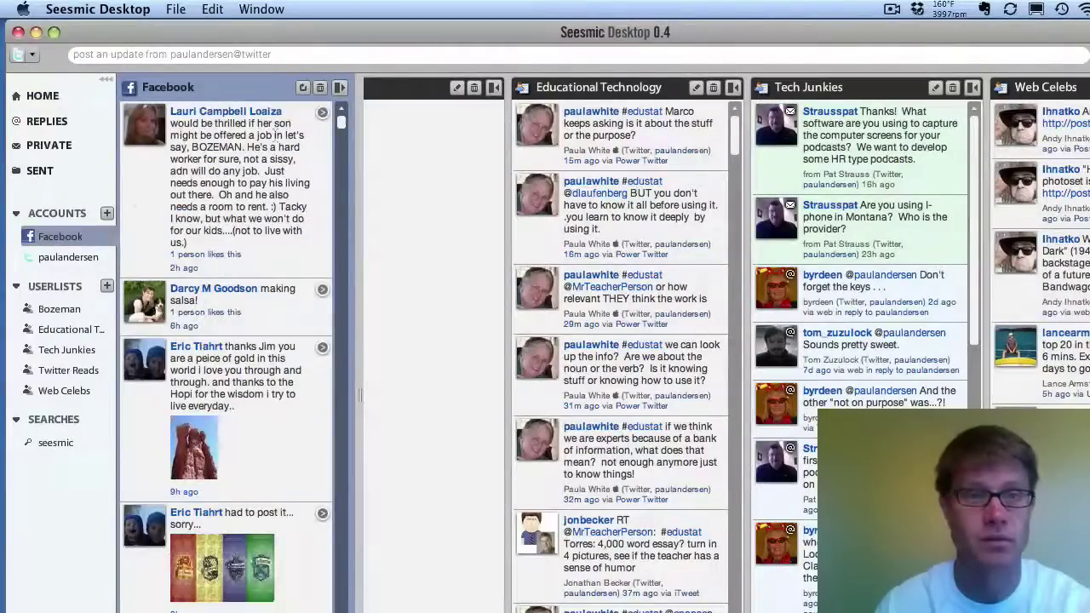
pyautogui.click(340, 89)
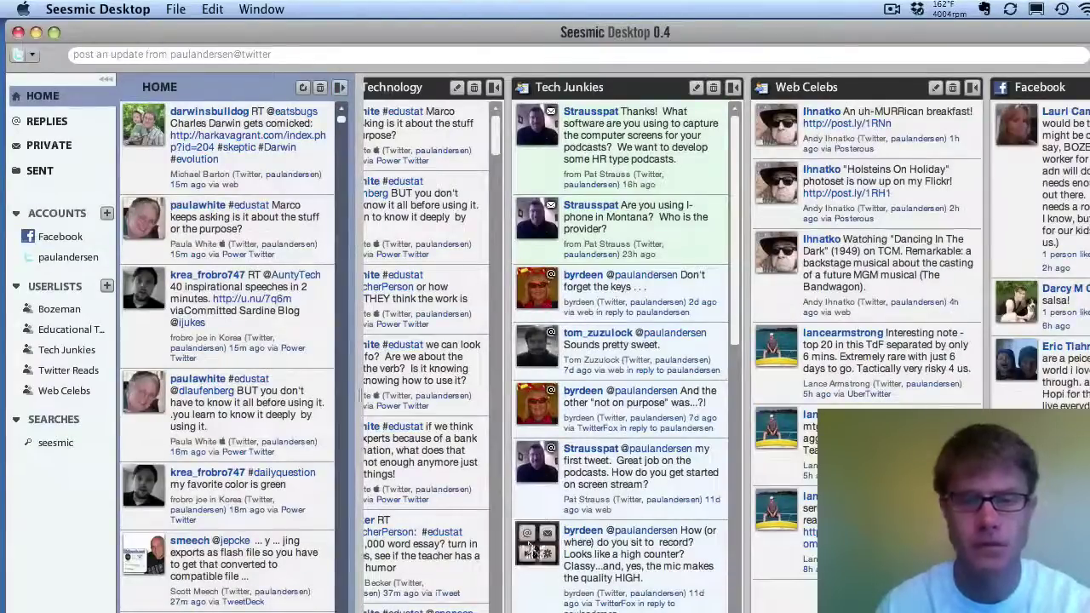
pyautogui.hscroll(-5, 724, 340)
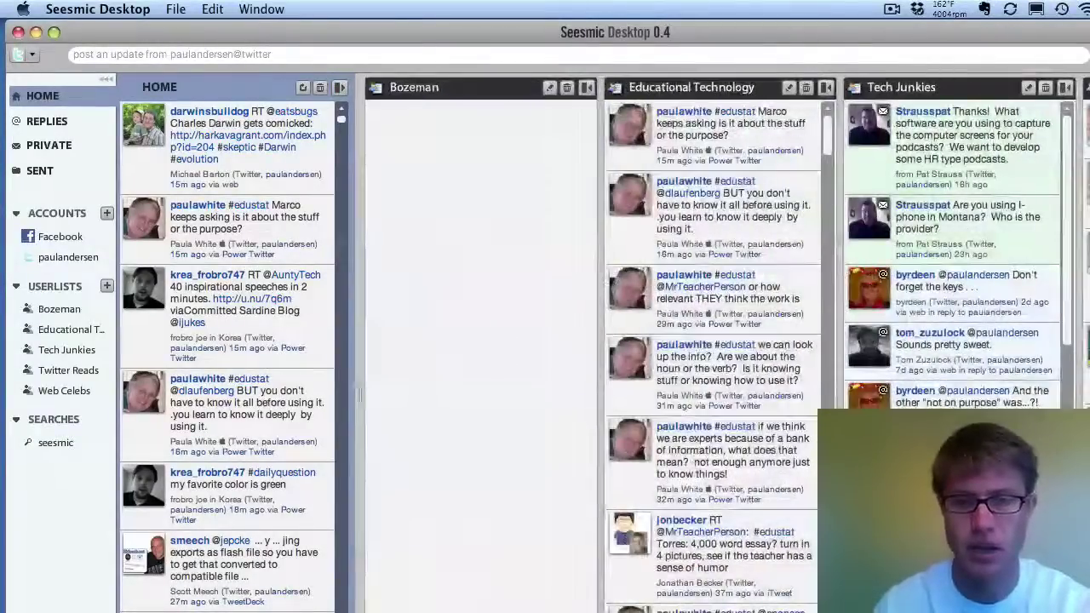
pyautogui.hscroll(5, 723, 341)
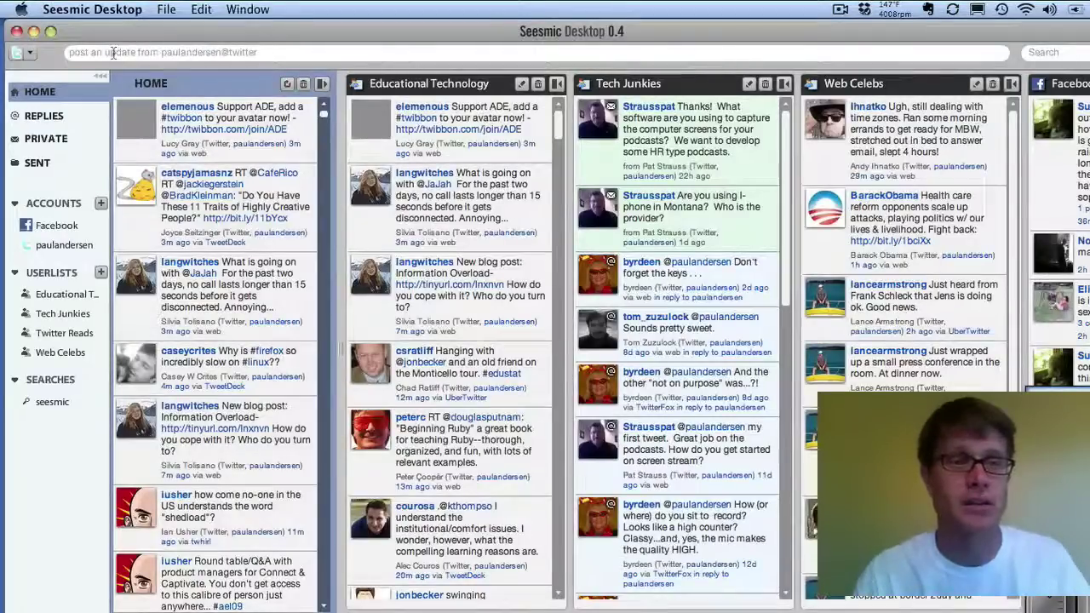
pyautogui.click(113, 53)
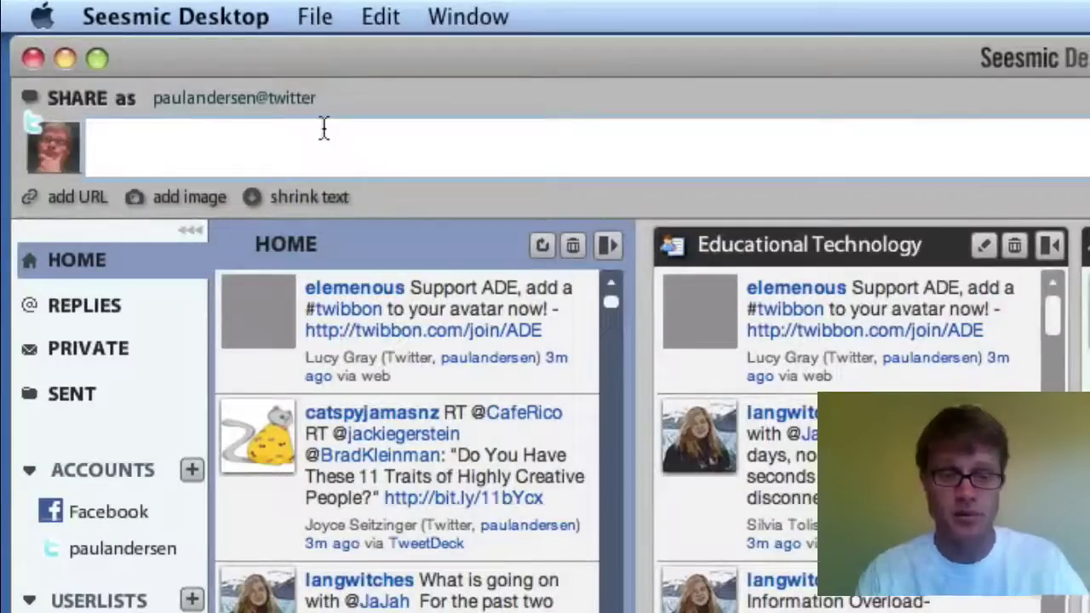
pyautogui.write('Typing')
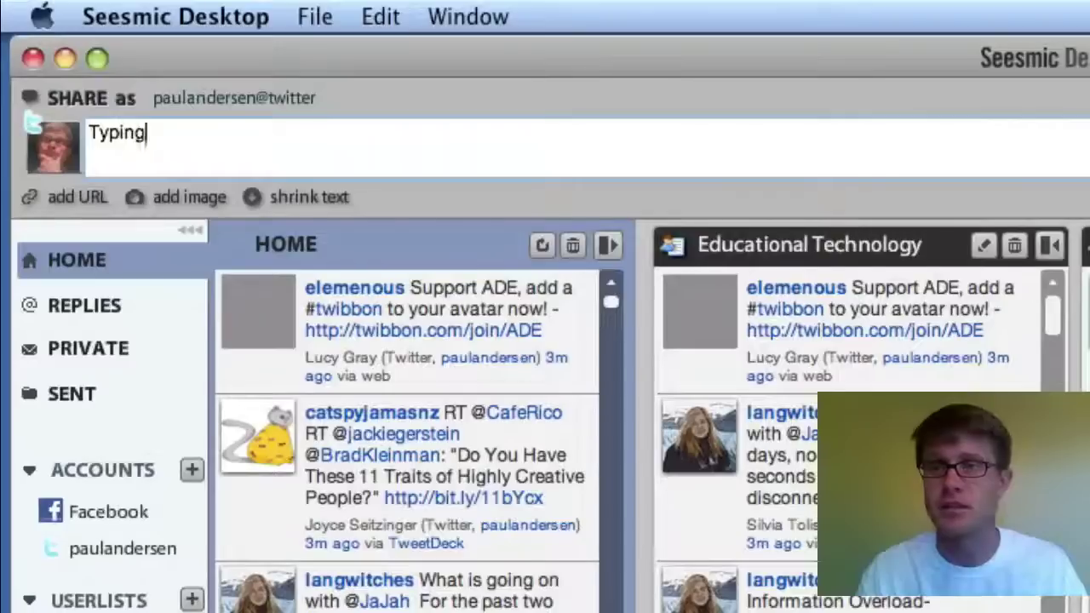
pyautogui.click(73, 204)
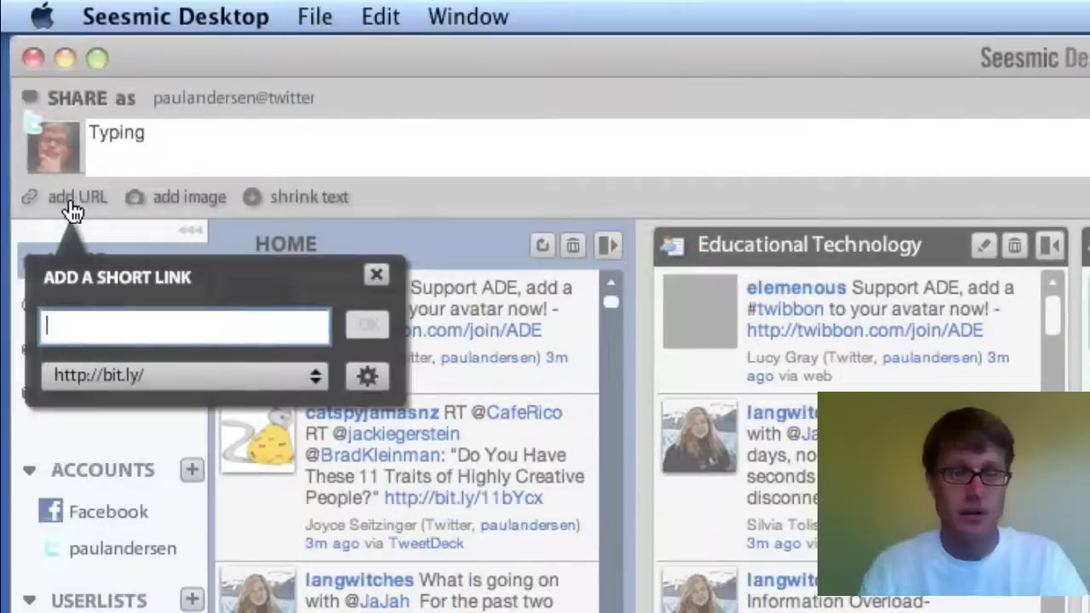
pyautogui.write('http://www.theboldstandard.com')
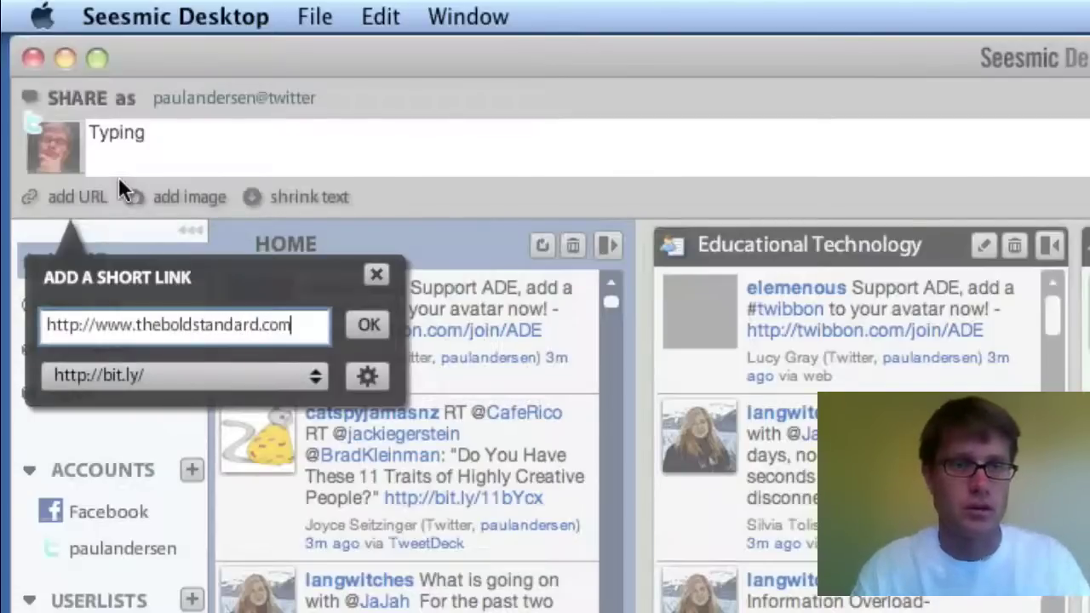
pyautogui.click(366, 329)
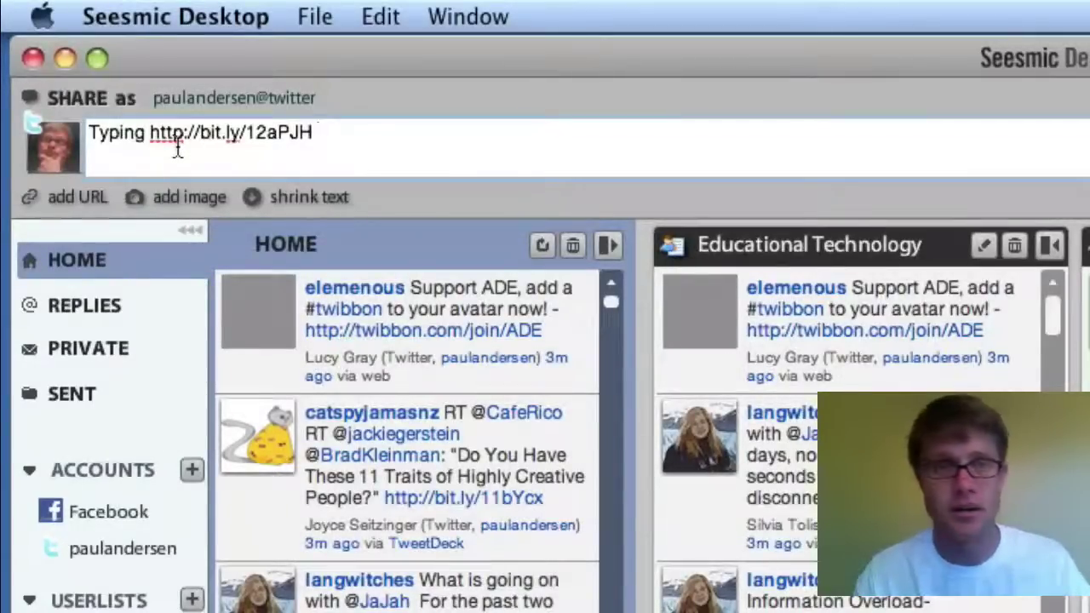
# Step: Add the portrait photo to the draft update as an image link through Pikchur (t) default
pyautogui.click(185, 204)
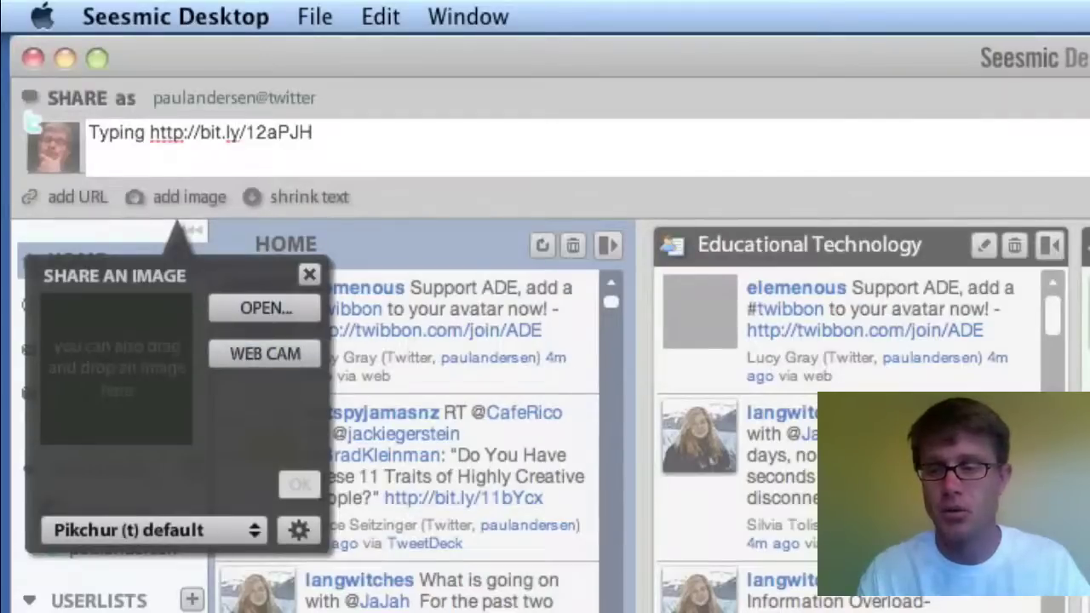
pyautogui.moveTo(545, 612); pyautogui.dragTo(75, 366)
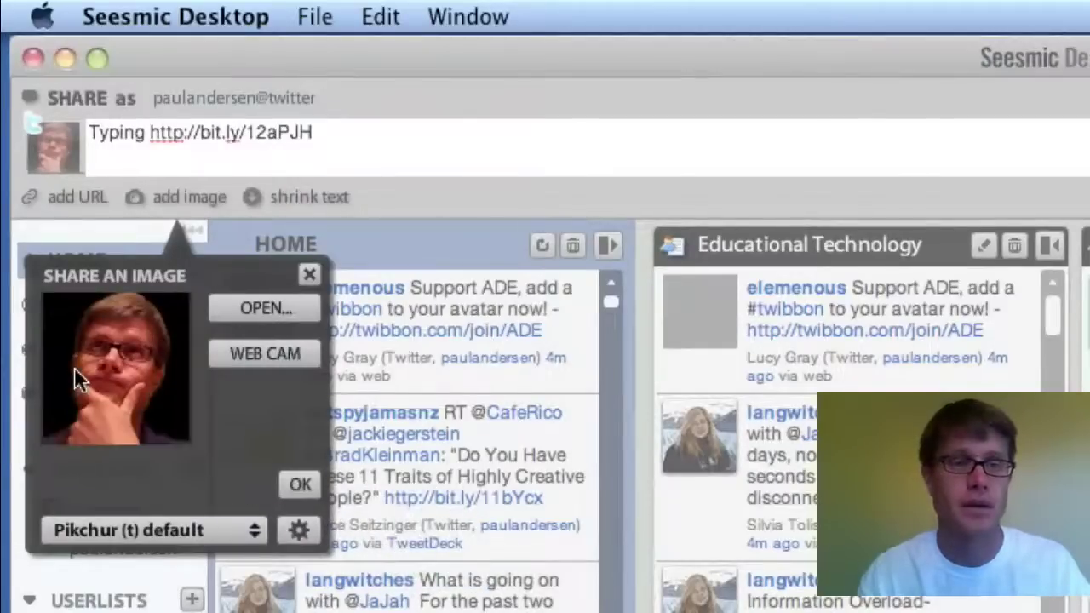
pyautogui.click(302, 484)
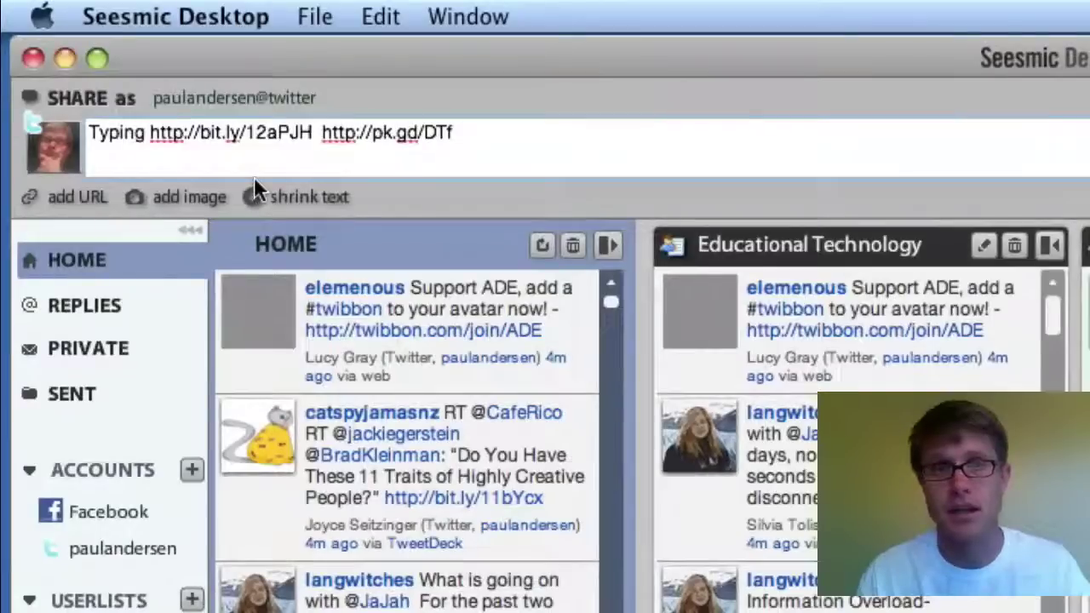
# Step: Replace the draft with the copied tweet of over 140 characters starting "I was just typing in Seesmic" and shrink its text
pyautogui.moveTo(455, 134); pyautogui.dragTo(19, 115)
pyautogui.press('BackSpace')
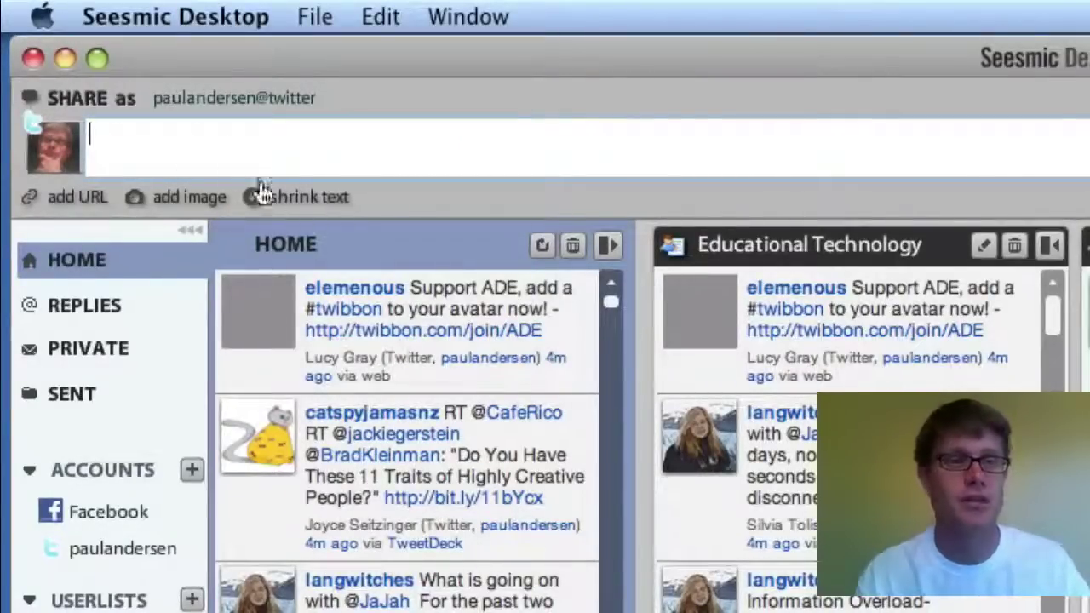
pyautogui.click(214, 138)
pyautogui.press('super+v')
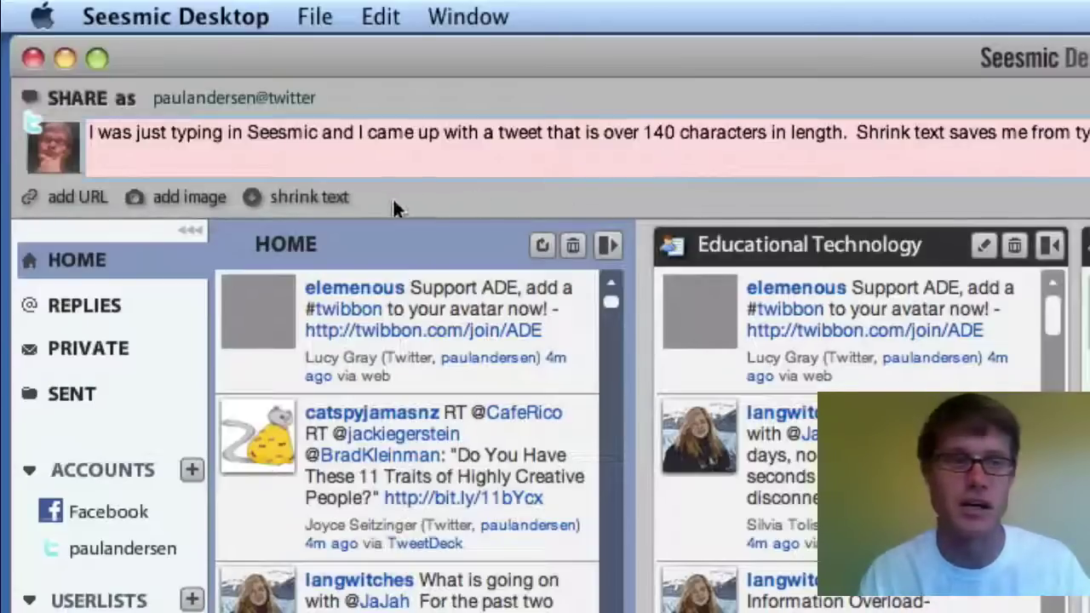
pyautogui.click(270, 202)
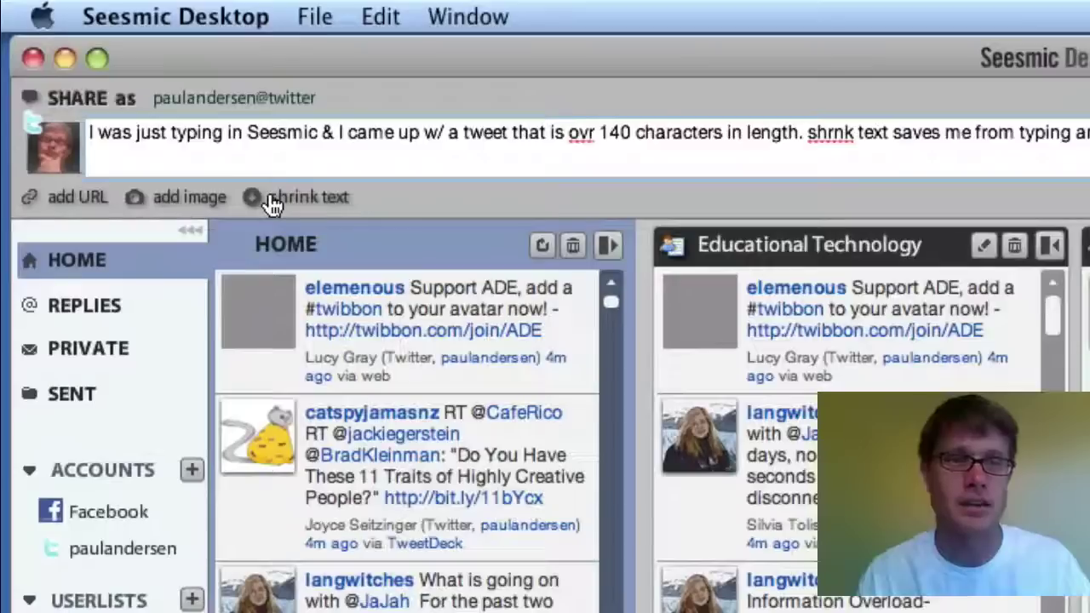